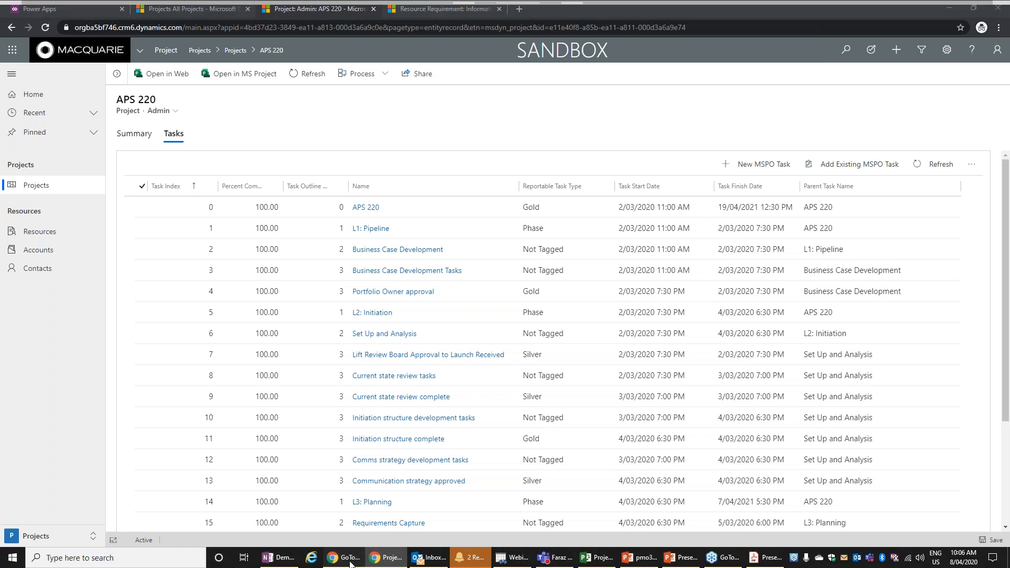
- Switch to the Project Online site and view the full list of all projects in the Project Center
left_click(45, 13)
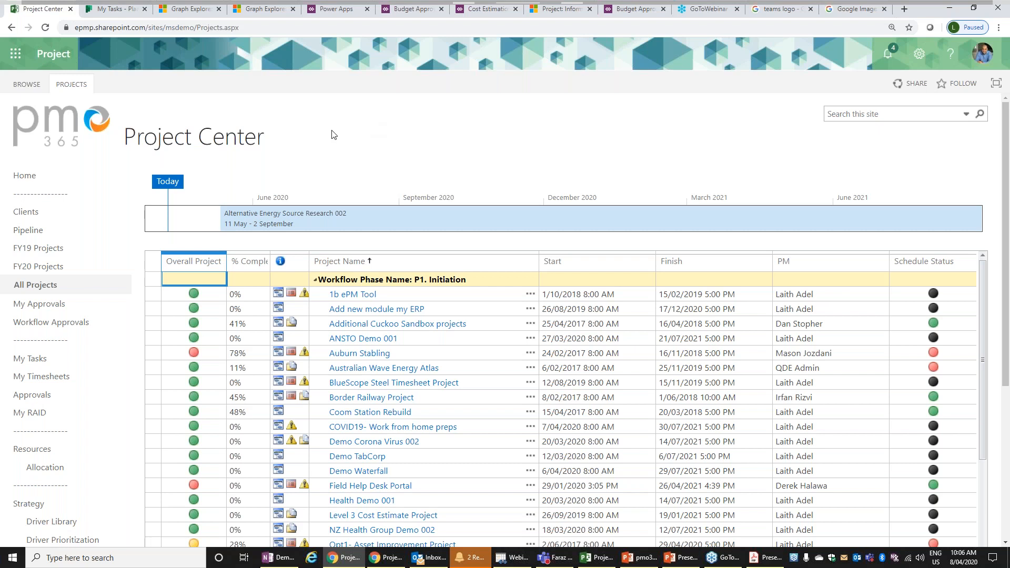
left_click(12, 183)
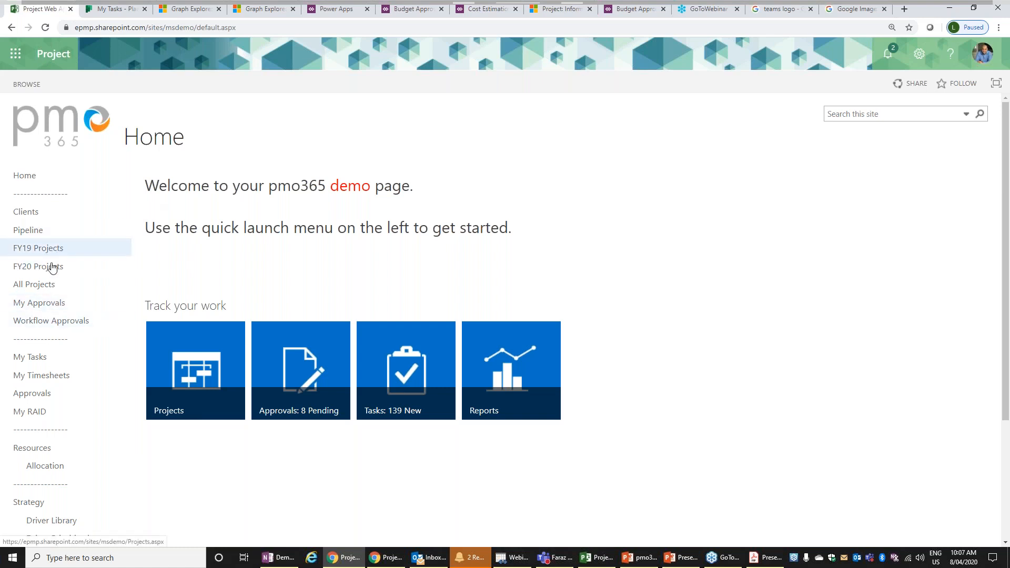
left_click(48, 288)
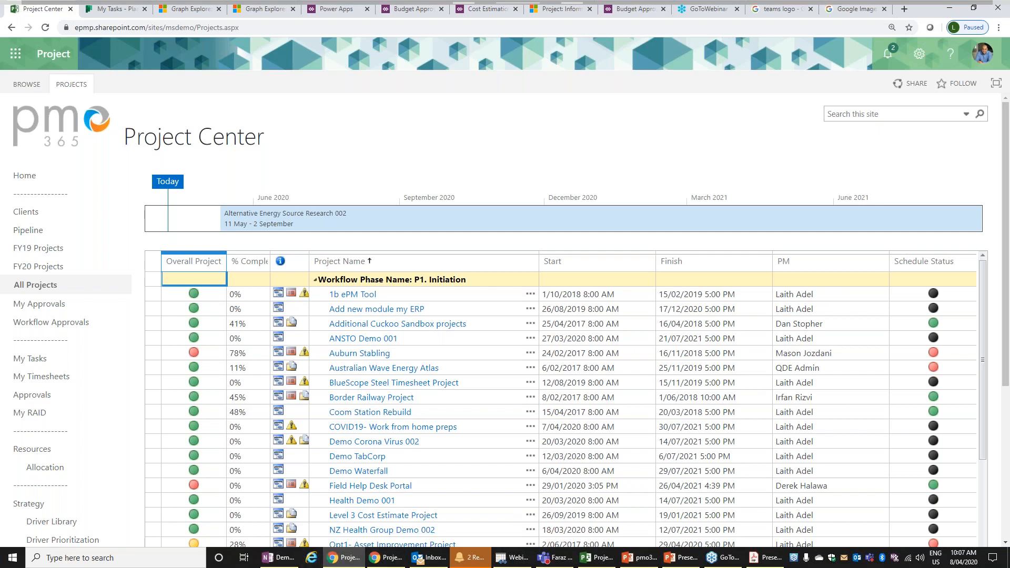
- Switch to Microsoft Teams and view Project Documents in the COVID19- Work from home preps channel of the Projects team
left_click(870, 559)
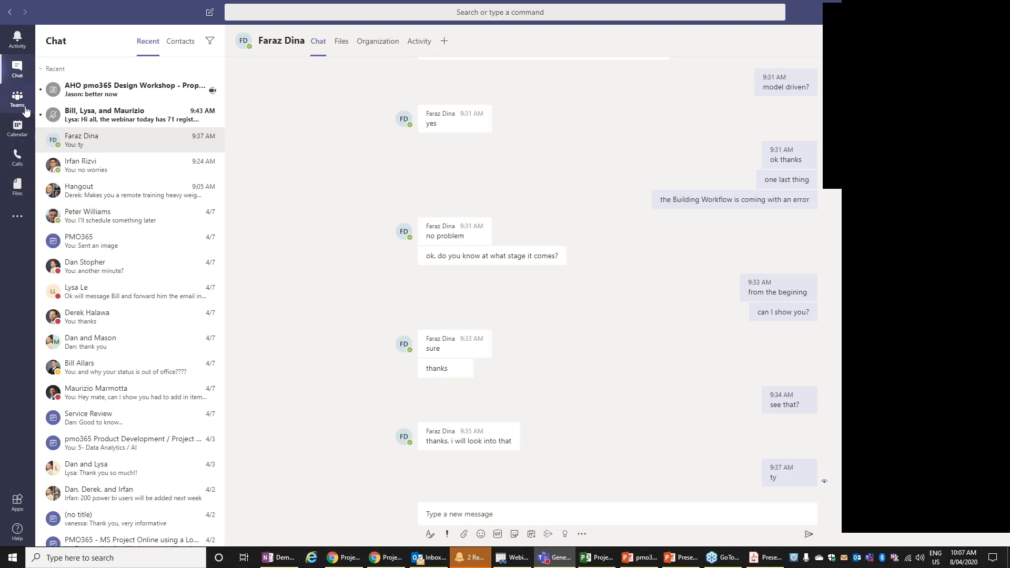
left_click(24, 108)
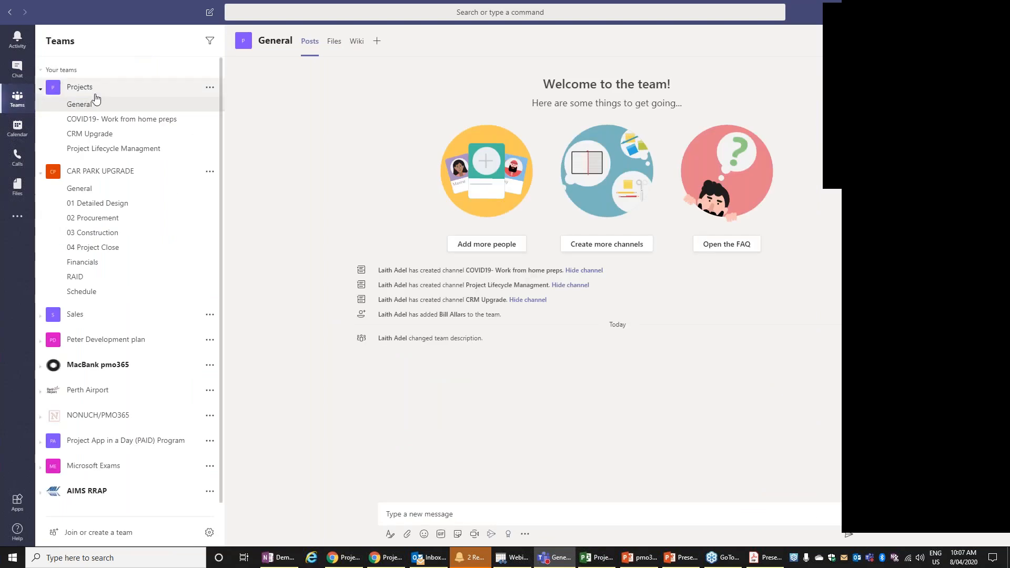
left_click(118, 125)
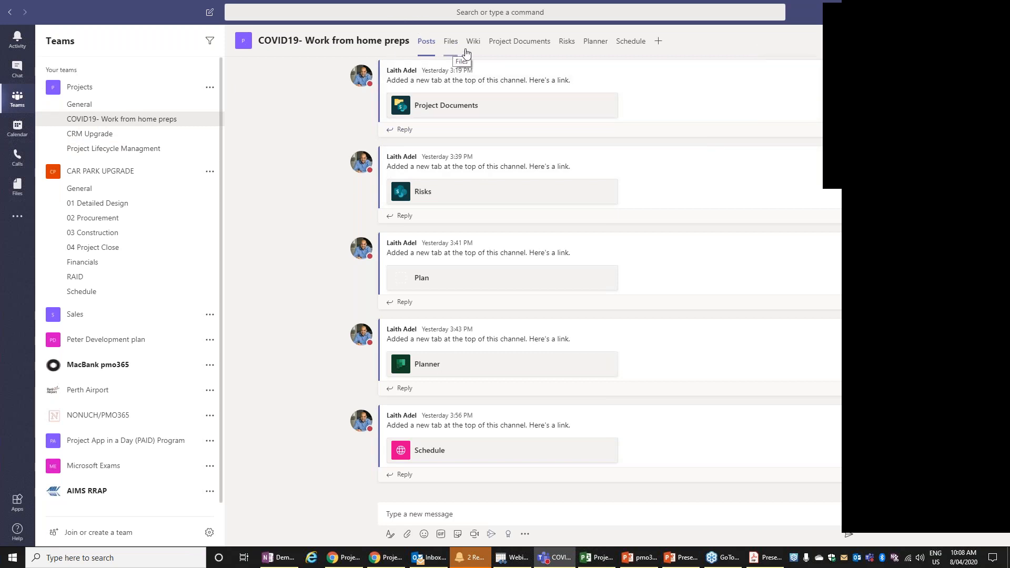
left_click(506, 47)
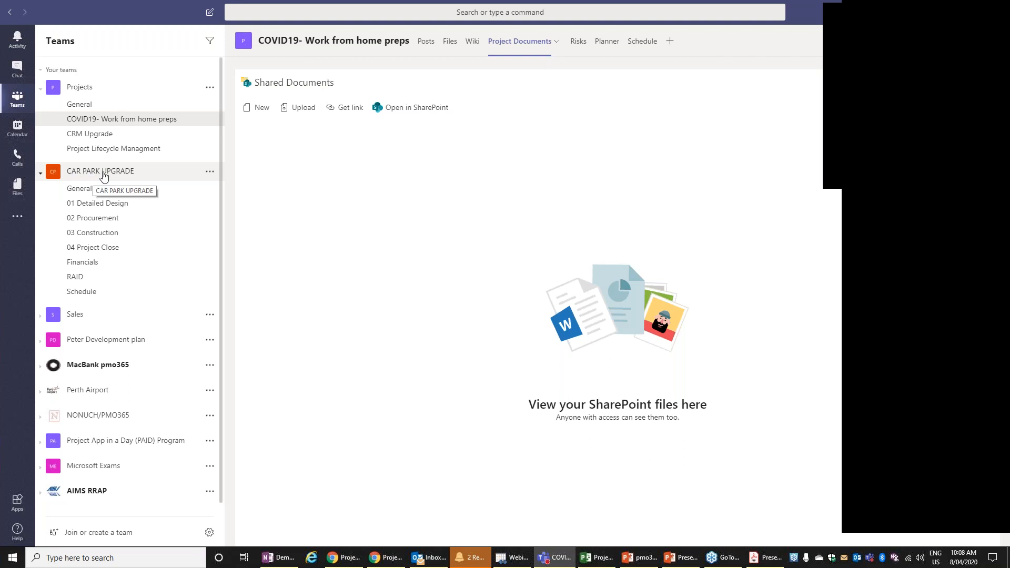
- Look through the CAR PARK UPGRADE channels from General to 04 Project Close, and return to the COVID19- Work from home preps channel
left_click(103, 176)
left_click(104, 176)
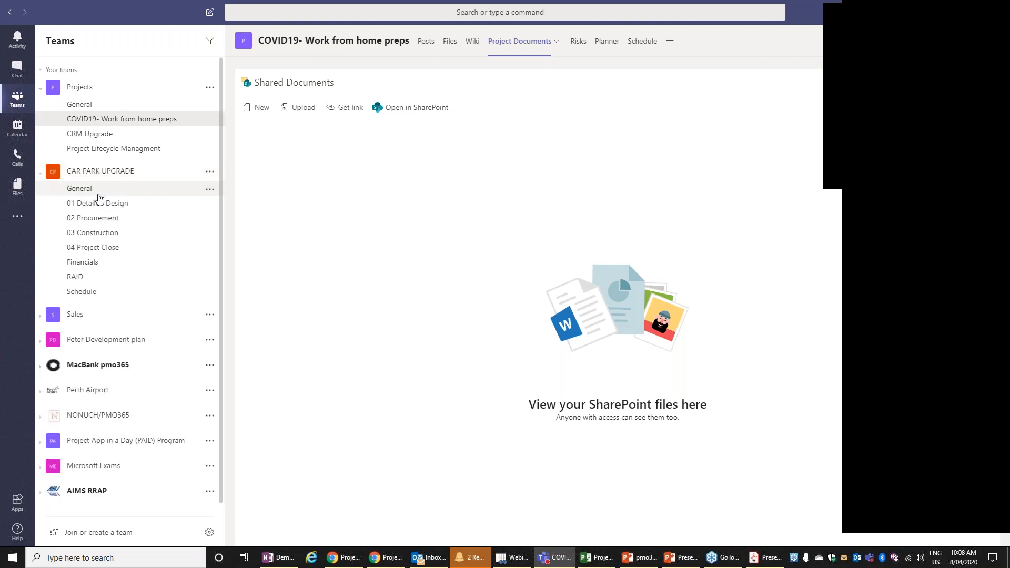
left_click(100, 191)
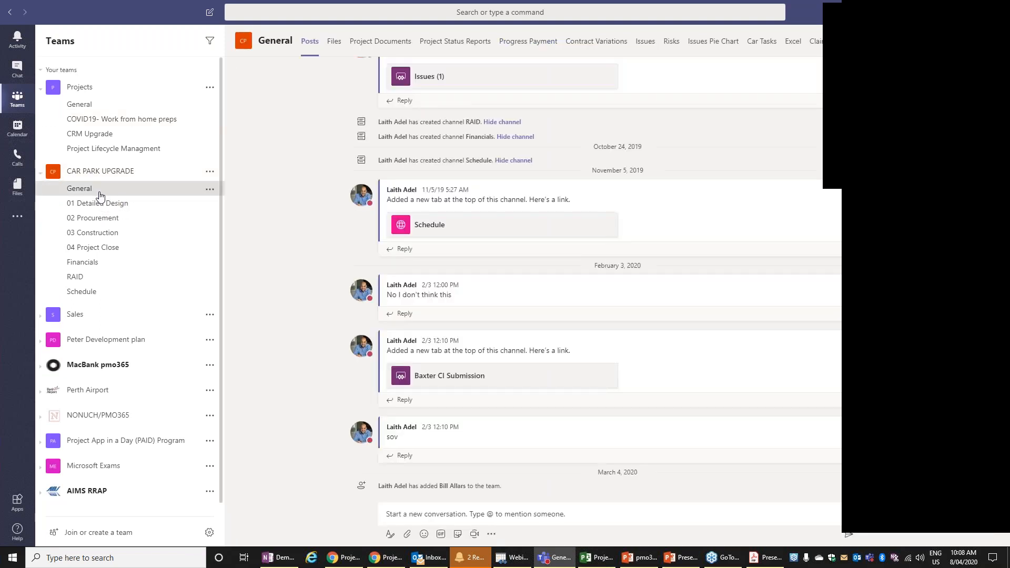
left_click(100, 205)
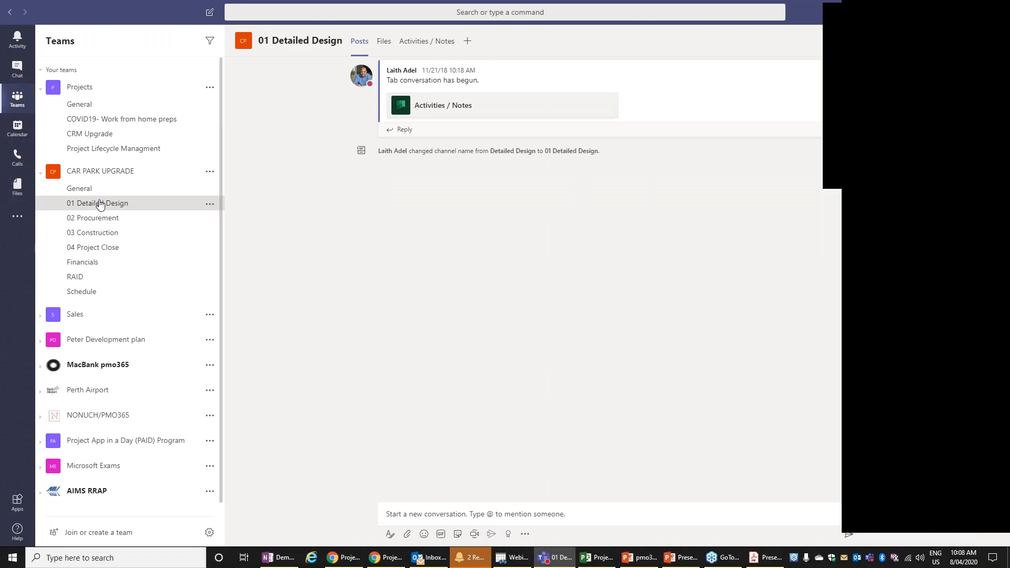
left_click(112, 222)
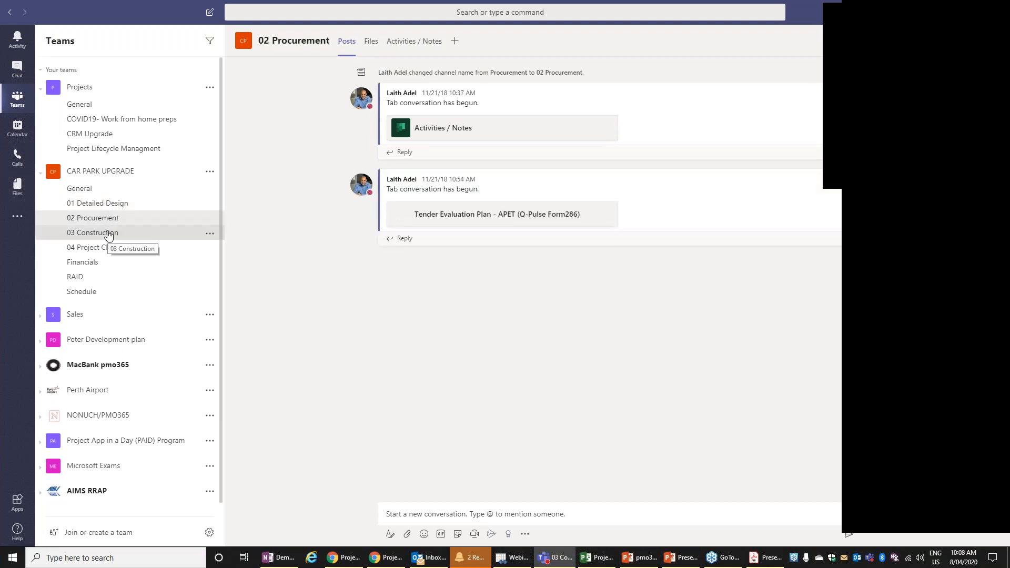
left_click(108, 233)
left_click(106, 249)
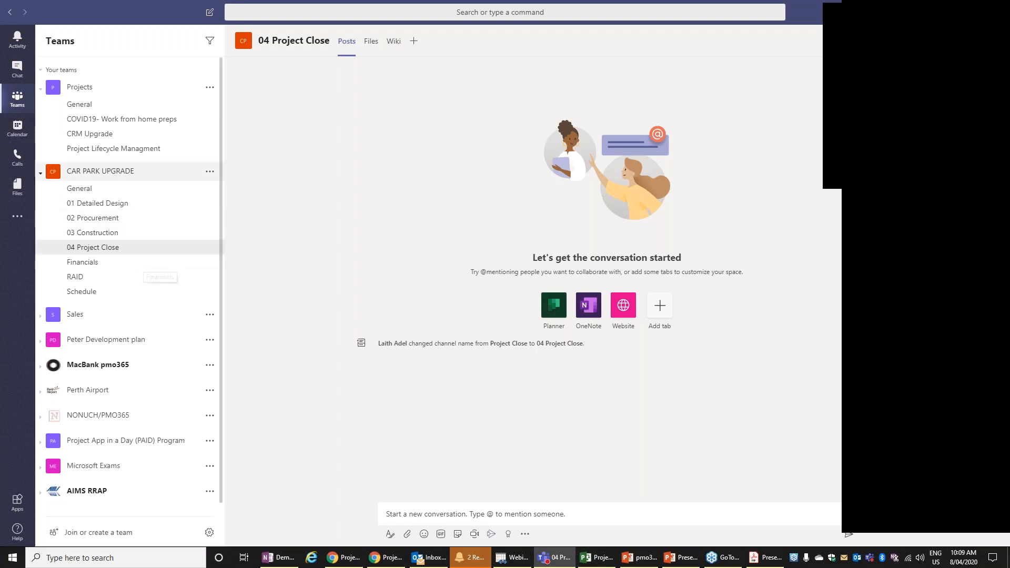
left_click(129, 124)
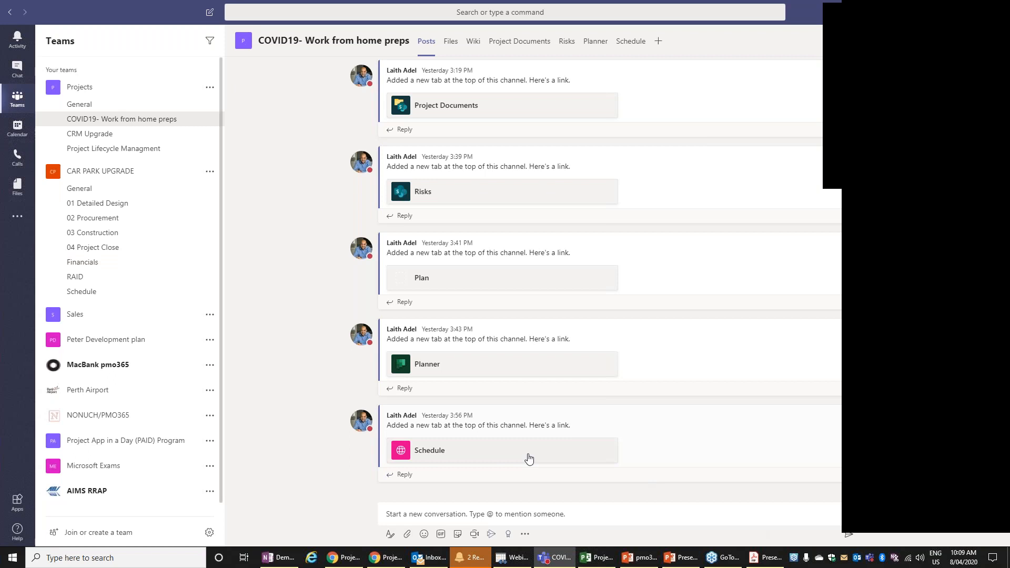
- Switch to Chrome and load Microsoft Power Automate (flow.microsoft.com) in place of the GoToWebinar page
left_click(390, 563)
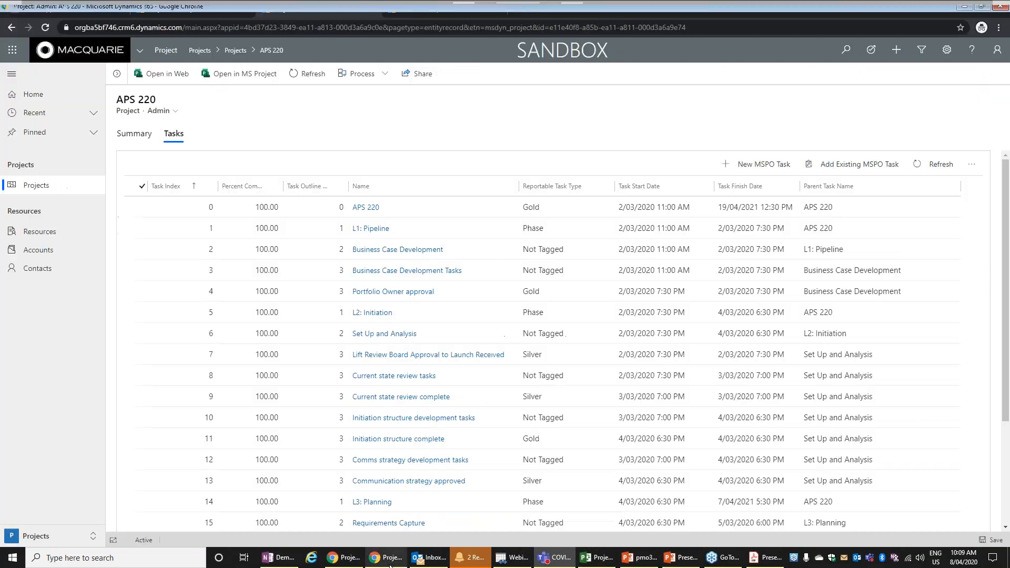
left_click(350, 559)
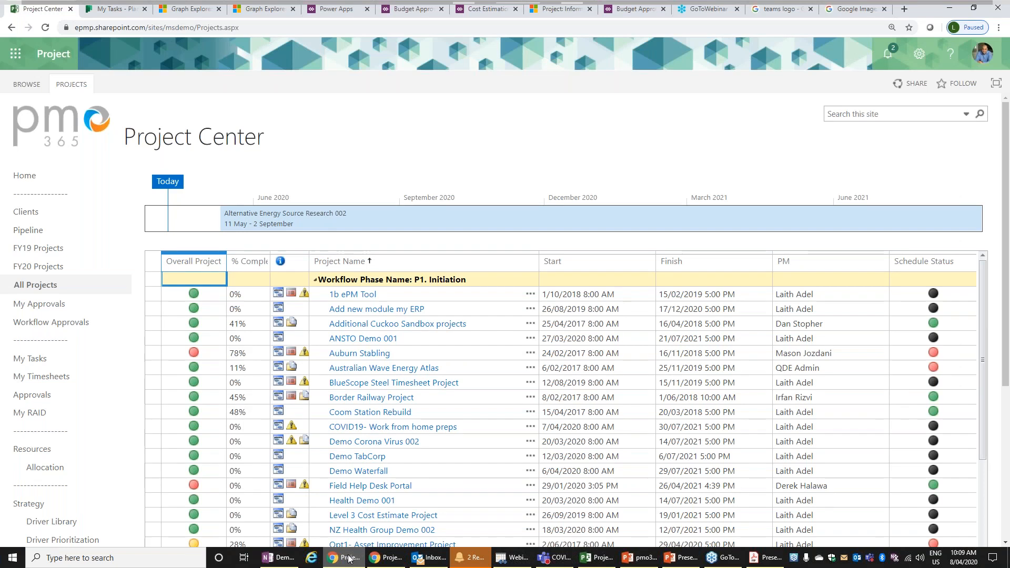
left_click(709, 8)
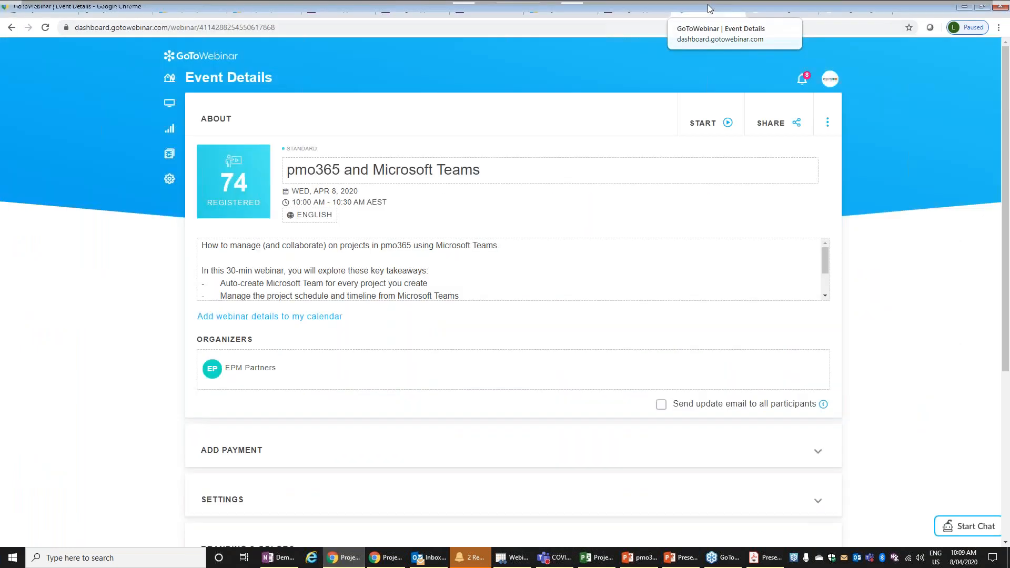
left_click(691, 26)
type("autom")
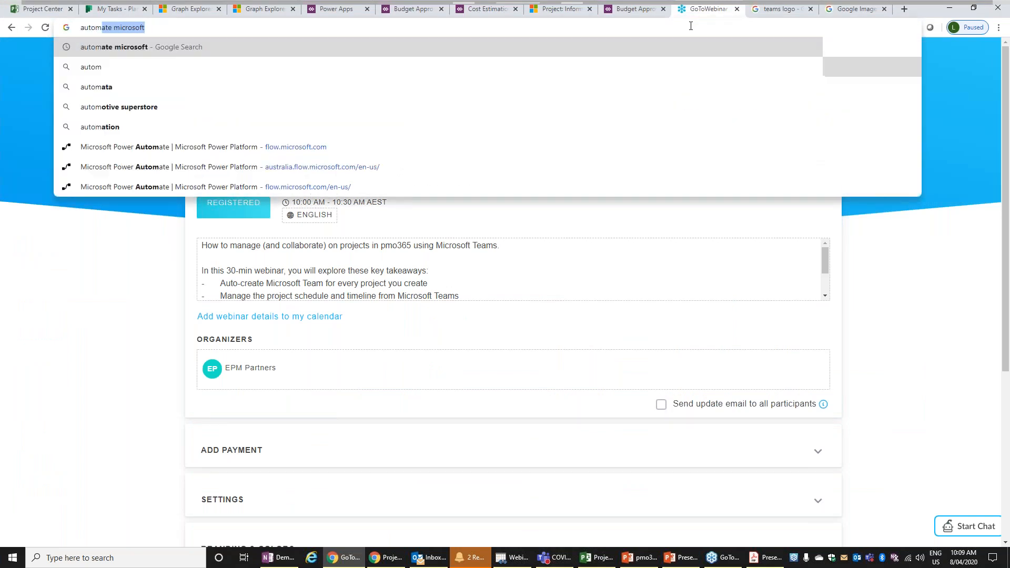
key("Down")
key("Down")
key("Down")
key("Down")
key("Down")
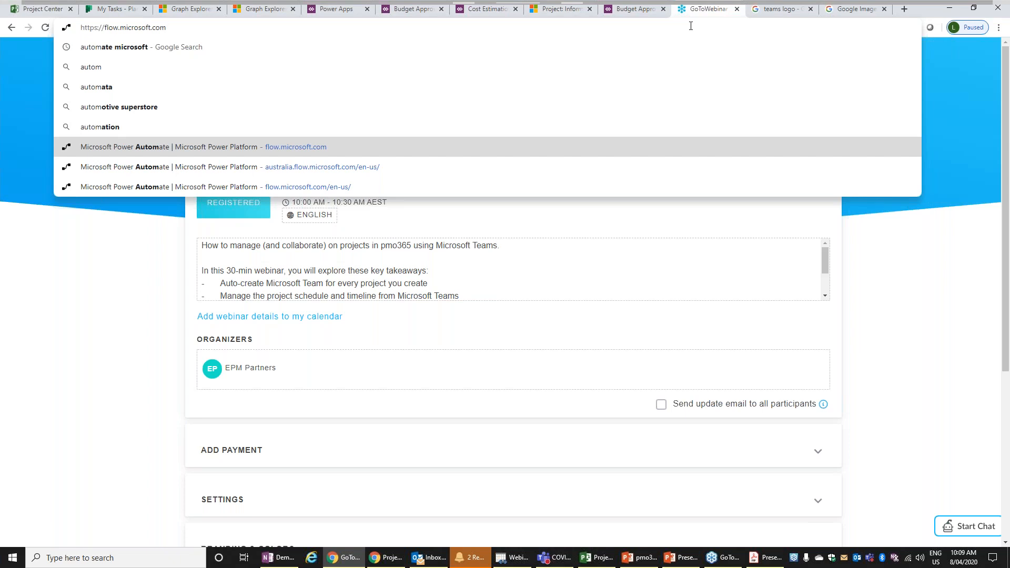
key("Return")
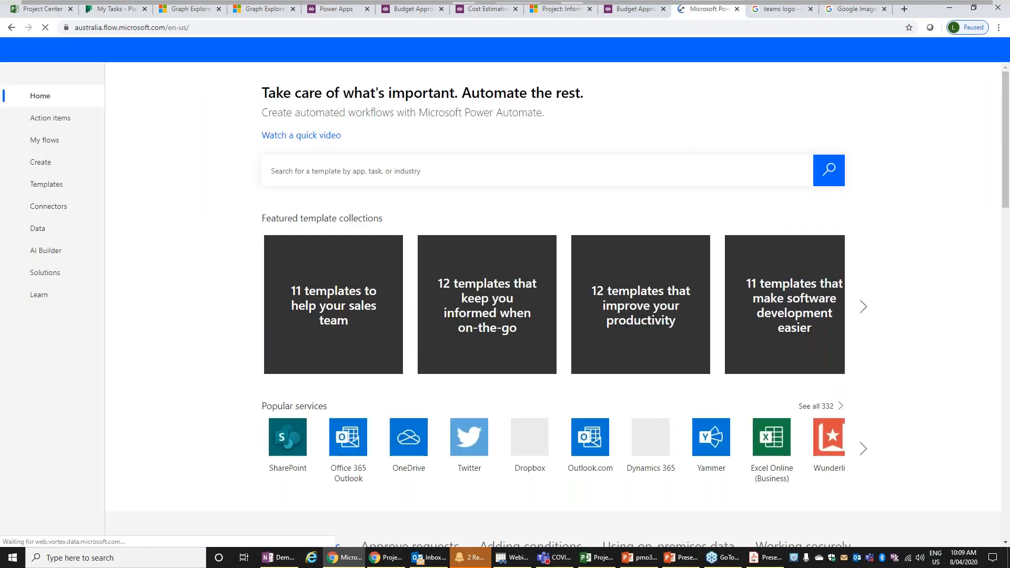
- Start a blank automated flow named "Project Create Ch Teams", dismissing the connection reauthentication request
left_click(53, 163)
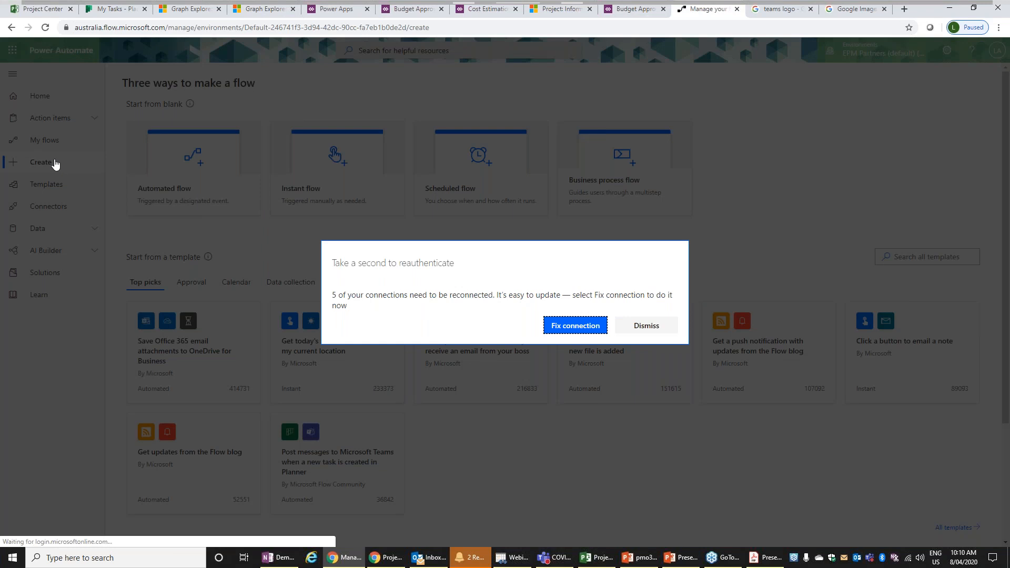
left_click(643, 330)
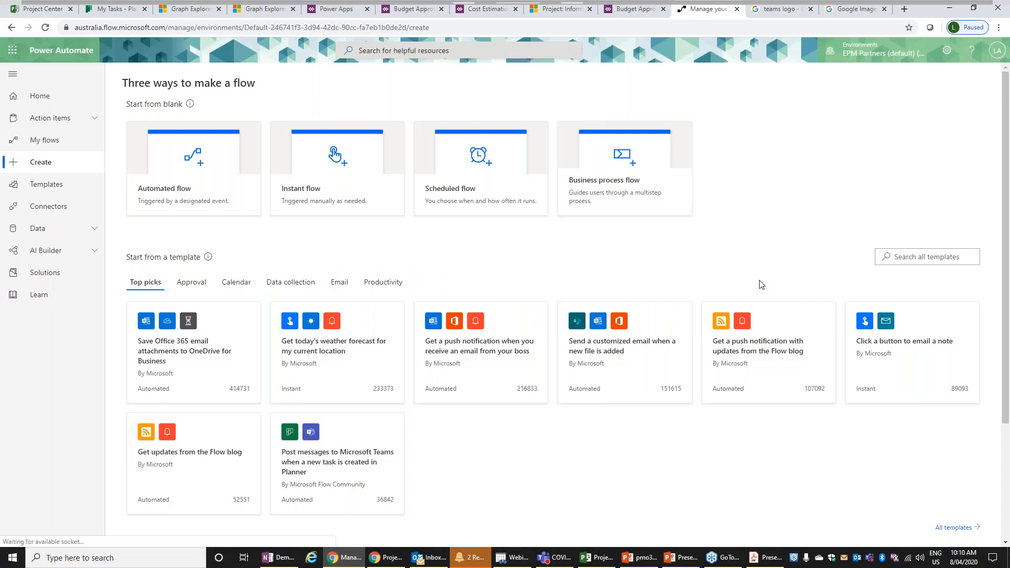
left_click(209, 197)
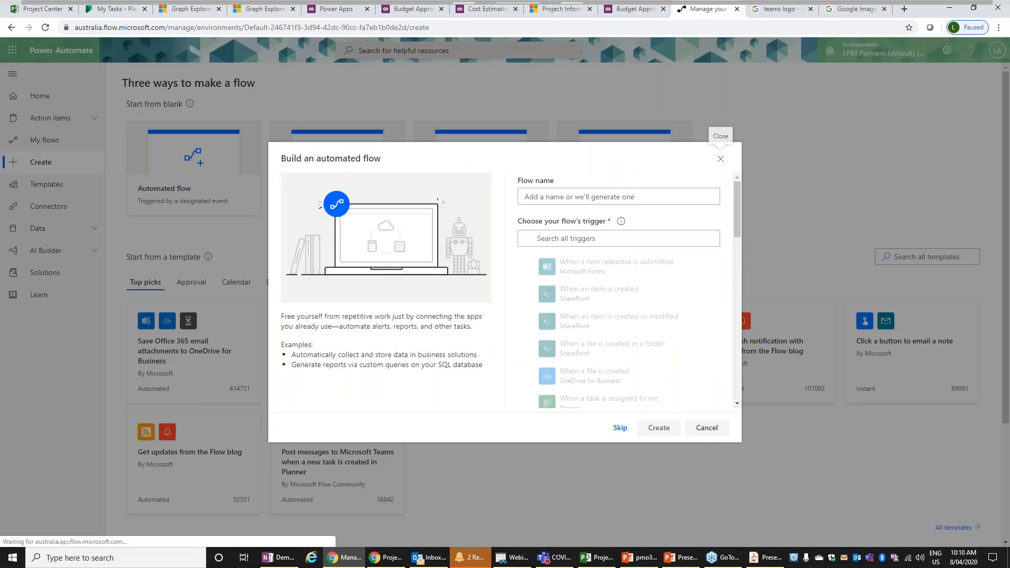
left_click(539, 195)
type("Project")
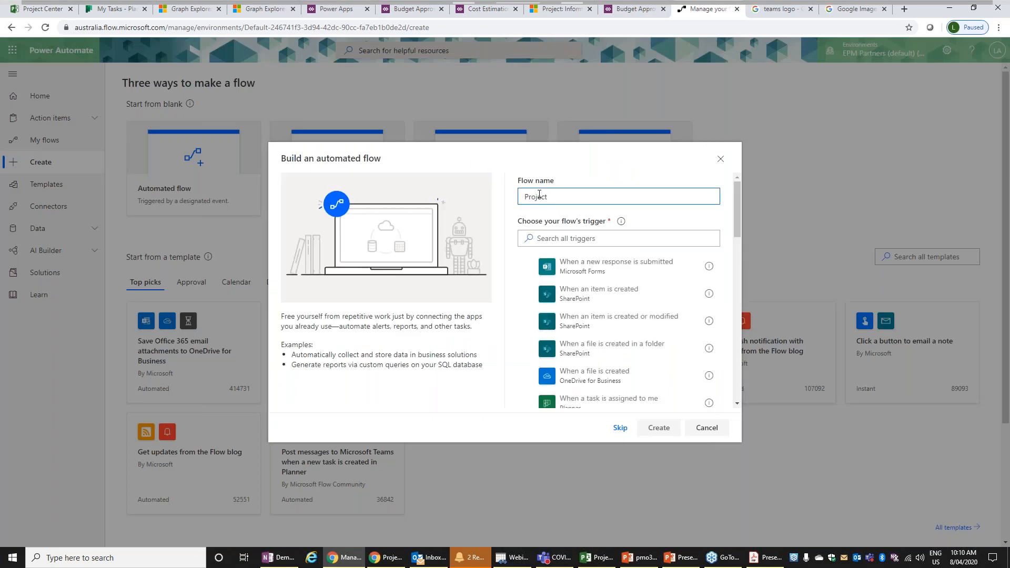
type(" Create Ch Teams")
- Search the flow triggers for "project"
left_click(572, 237)
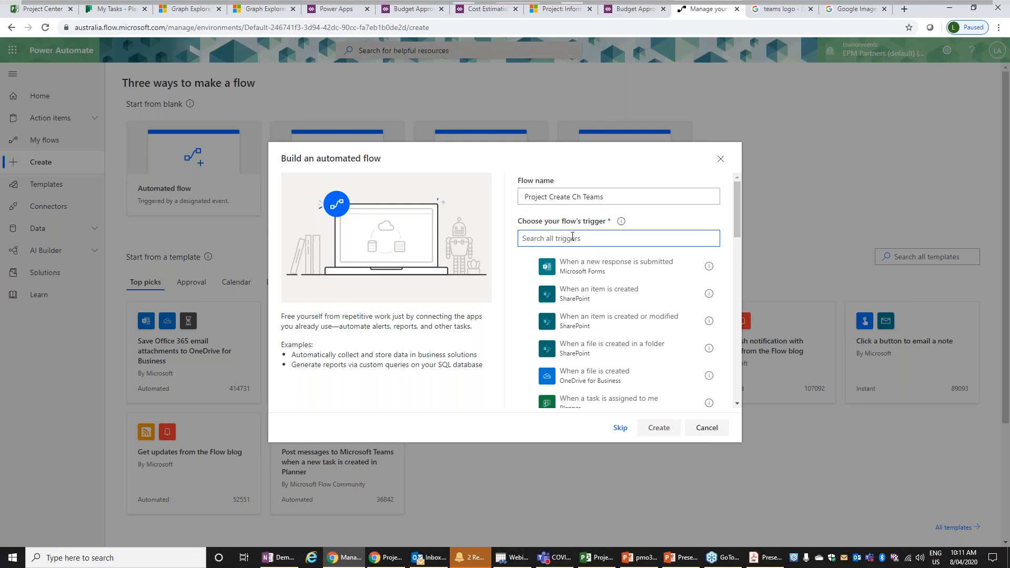
type("pro")
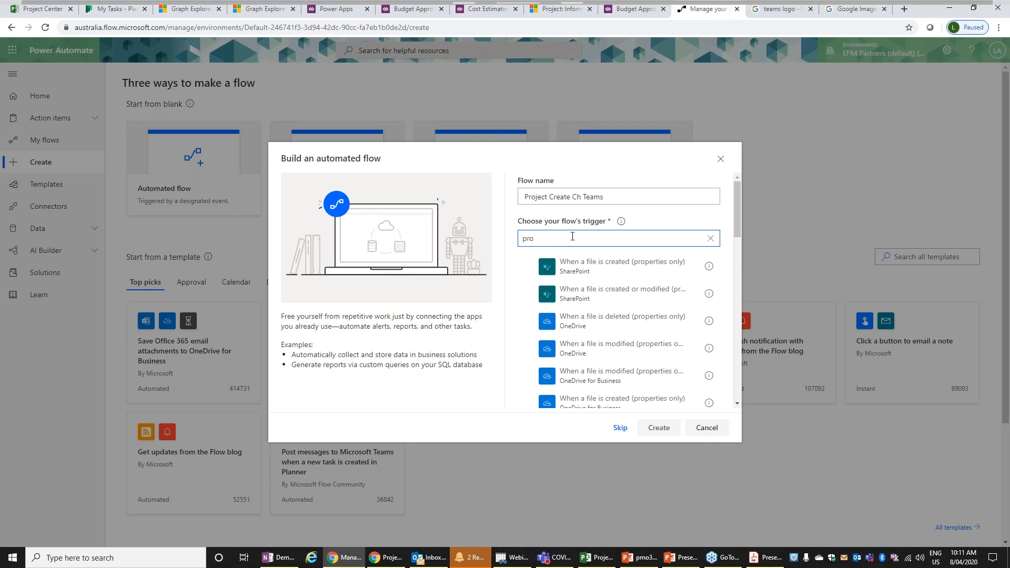
type("ject")
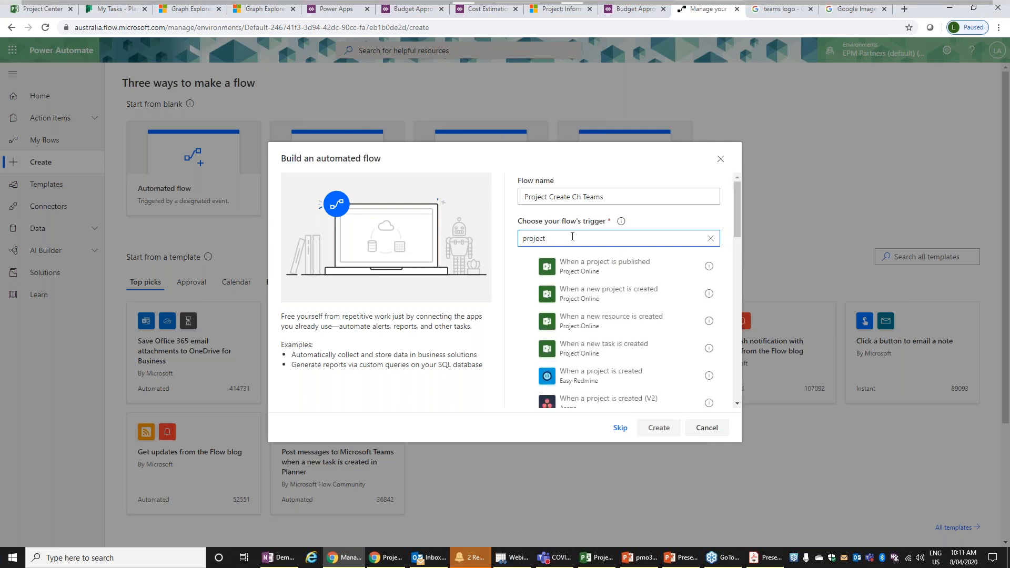
left_click(617, 304)
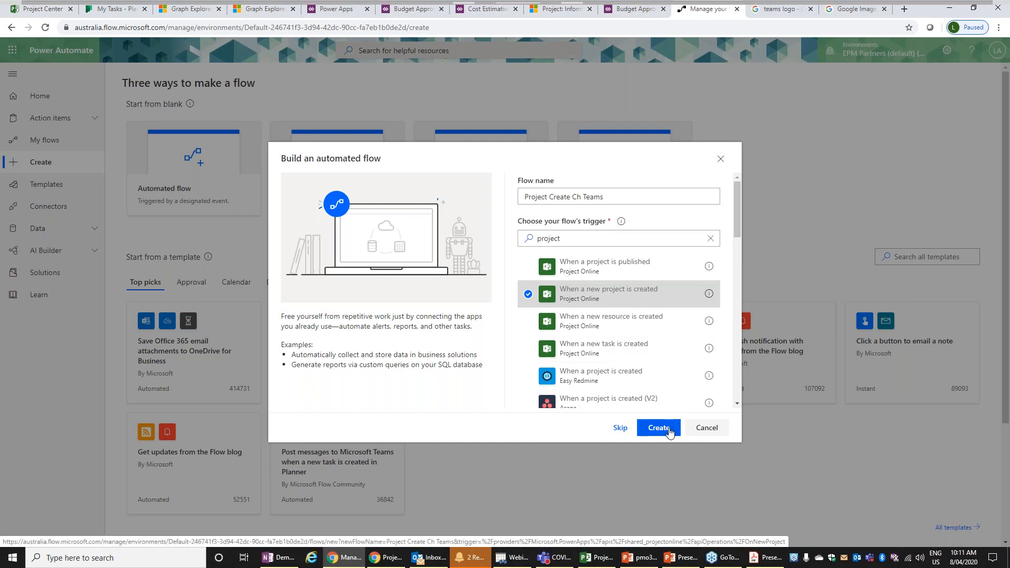
left_click(528, 295)
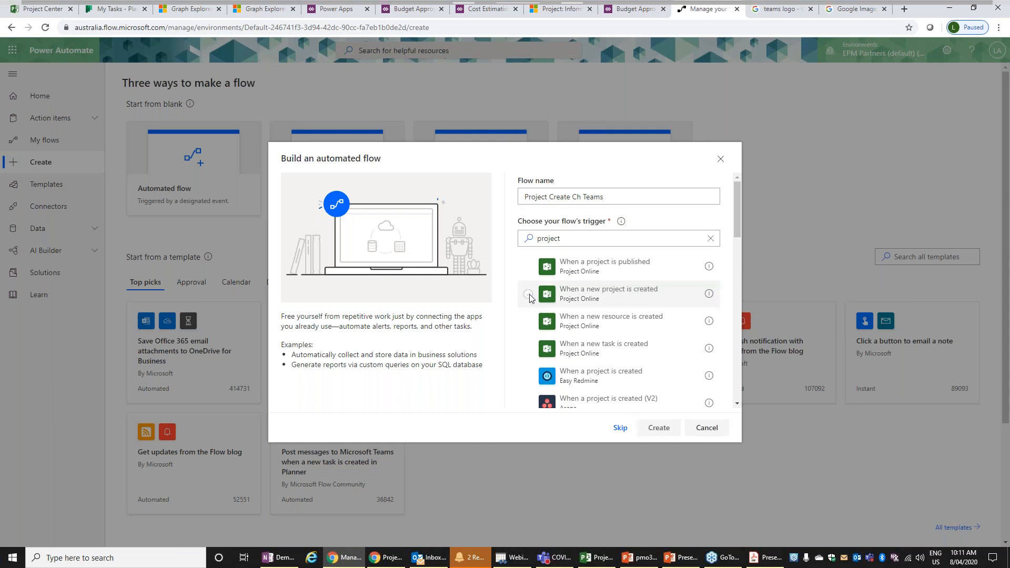
- Look through the matching triggers and choose Project Online's "When a new project is created" for the flow
left_click_drag(739, 219, 739, 228)
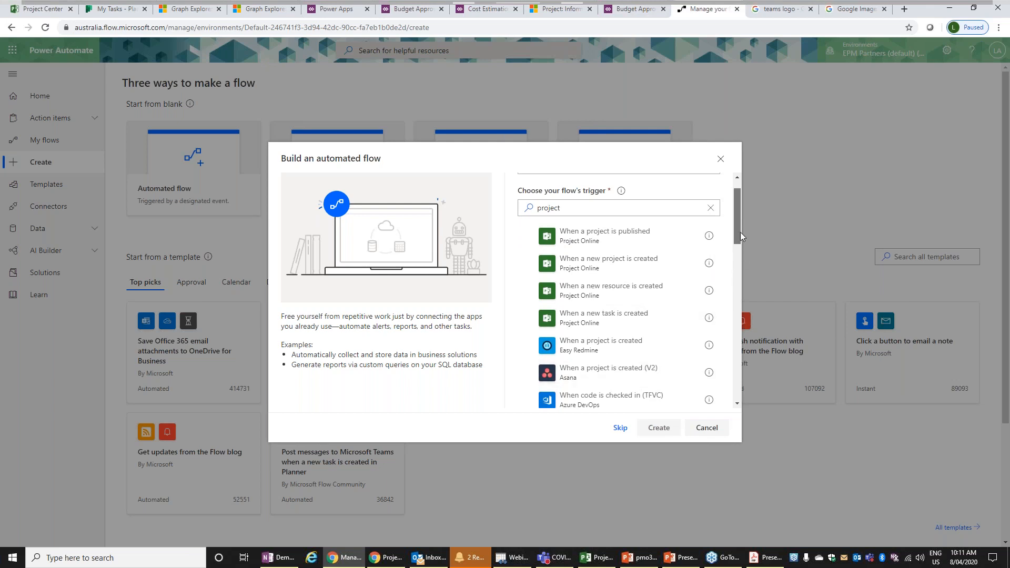
left_click_drag(740, 232, 746, 259)
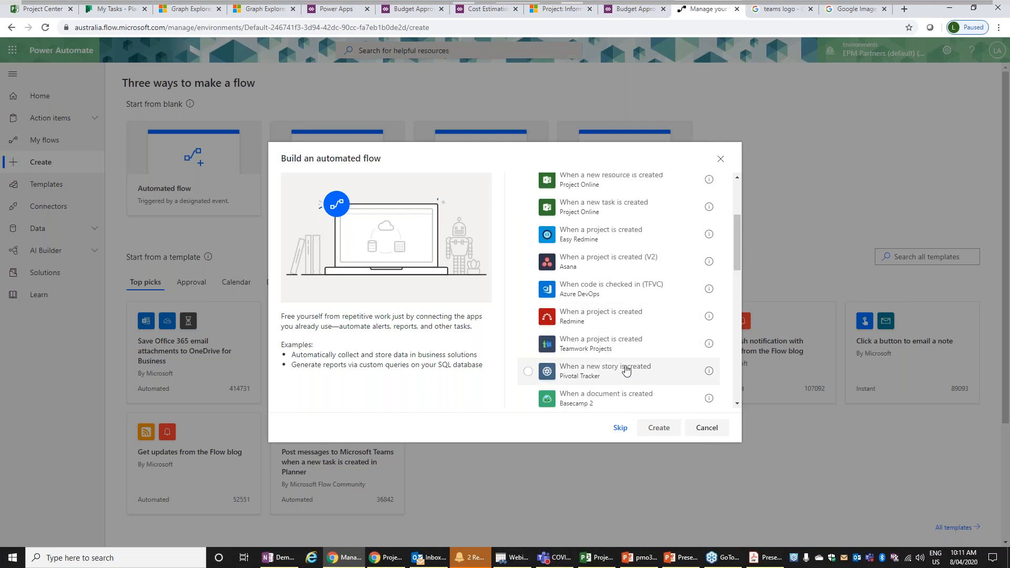
left_click_drag(740, 259, 739, 291)
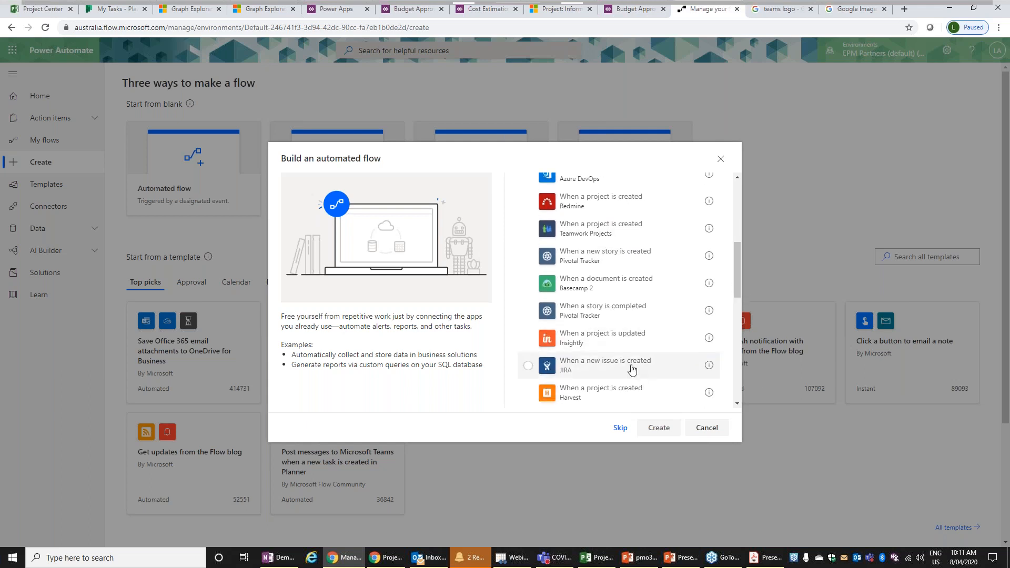
left_click_drag(736, 280, 729, 383)
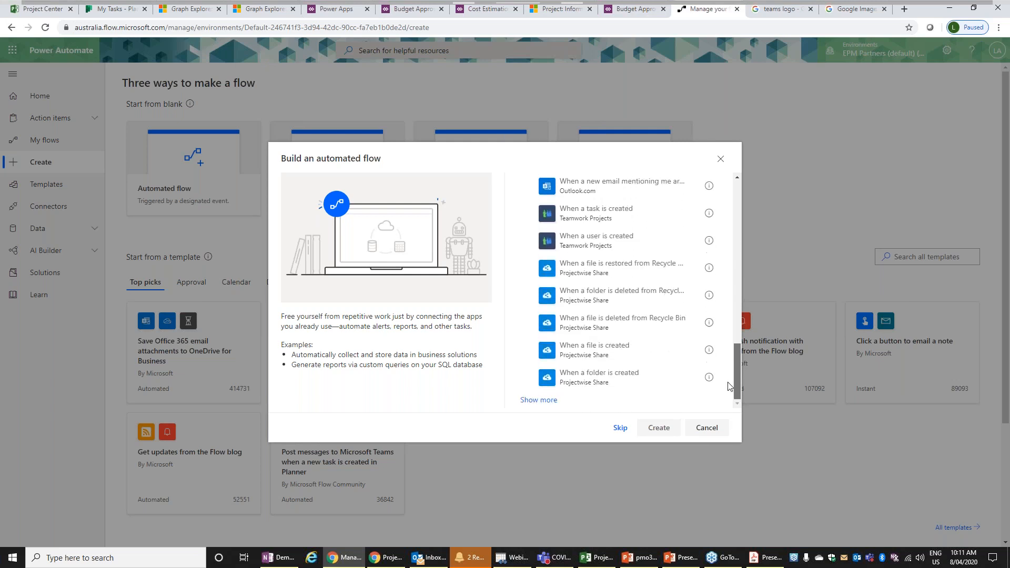
right_click(728, 383)
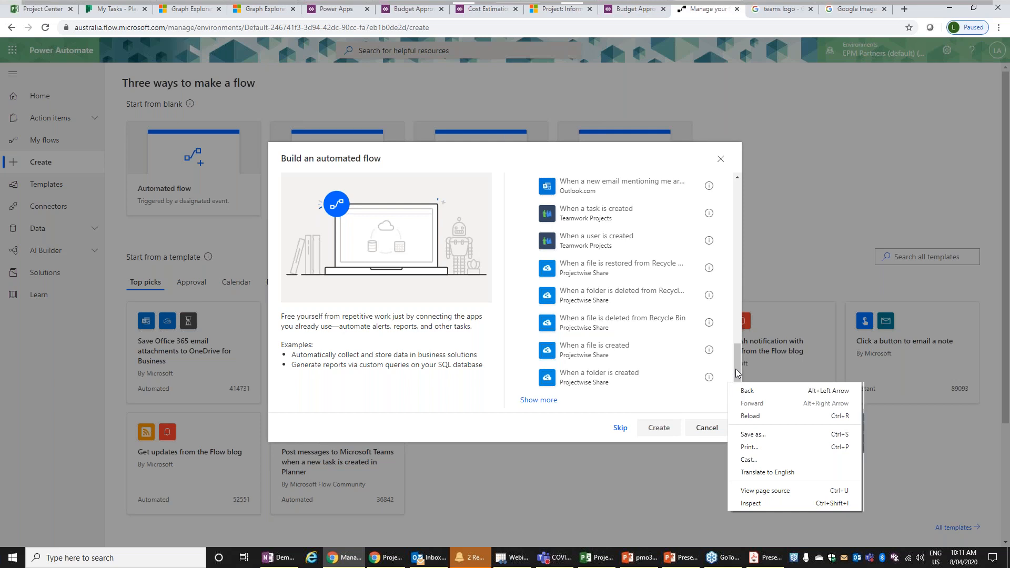
left_click(737, 373)
left_click_drag(737, 373, 730, 210)
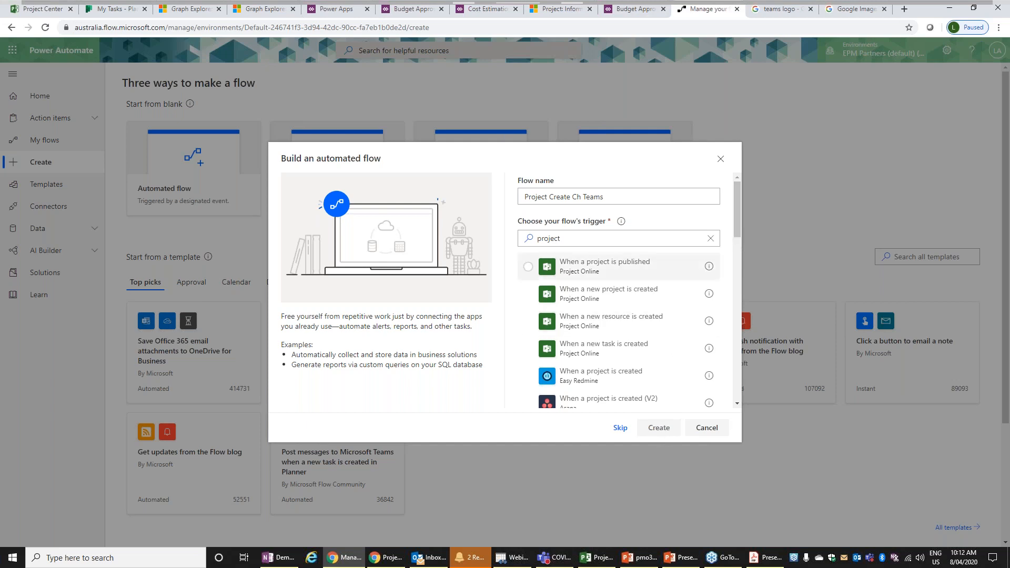
left_click(647, 303)
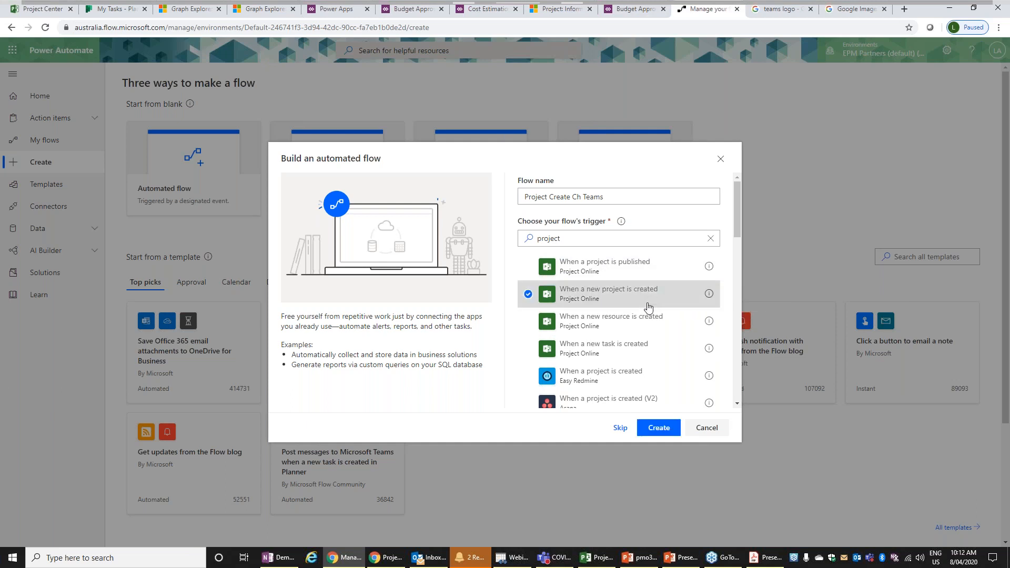
- Create the flow and add the Microsoft Teams action "Create a channel", found by searching the actions for "team"
left_click(659, 428)
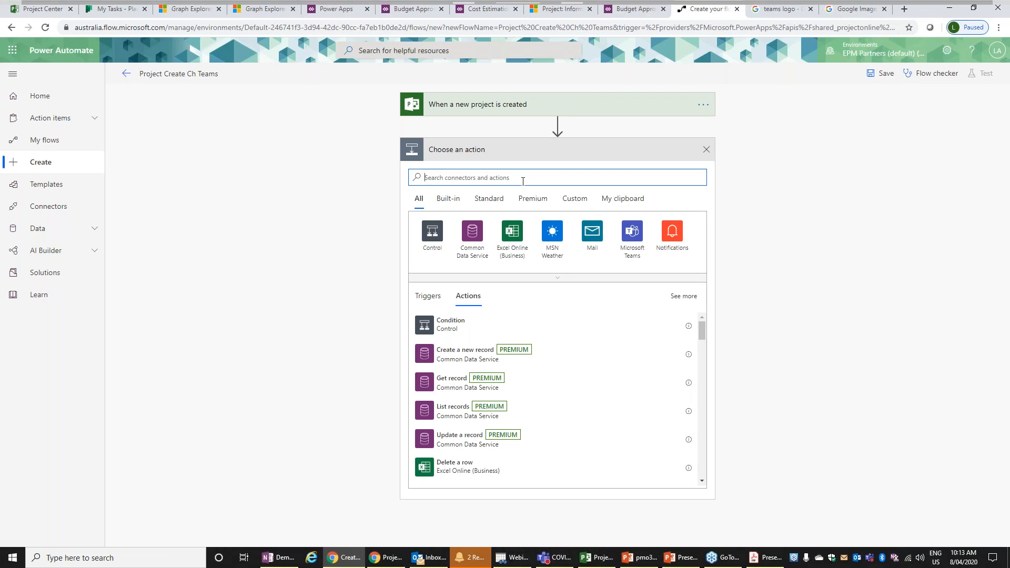
type("team")
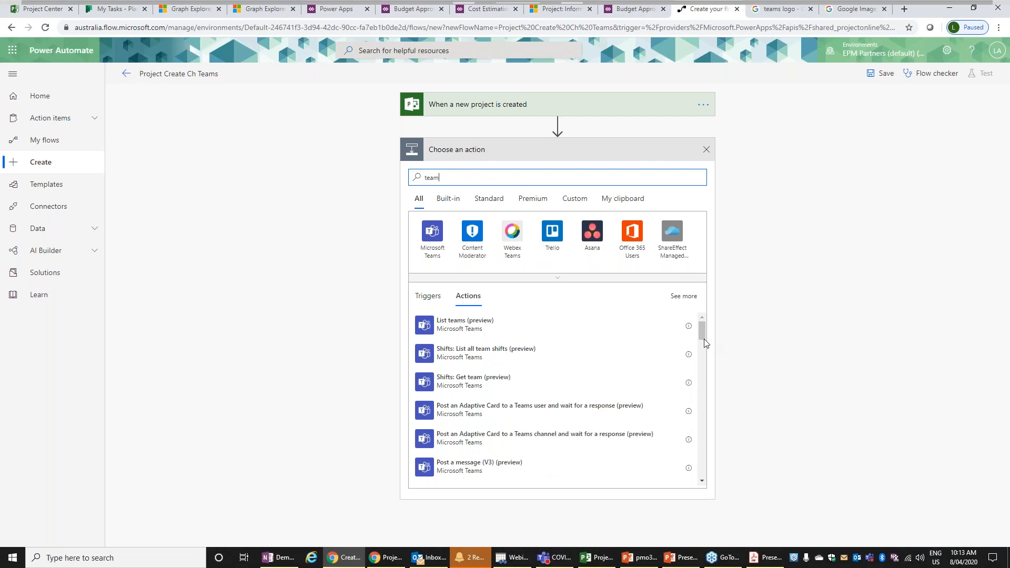
left_click_drag(704, 337, 705, 357)
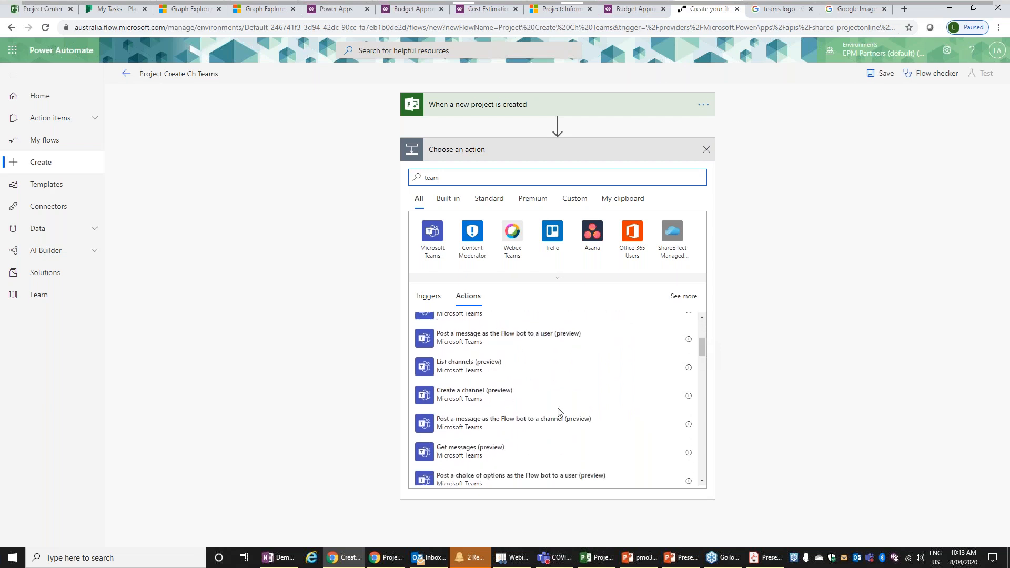
left_click(524, 396)
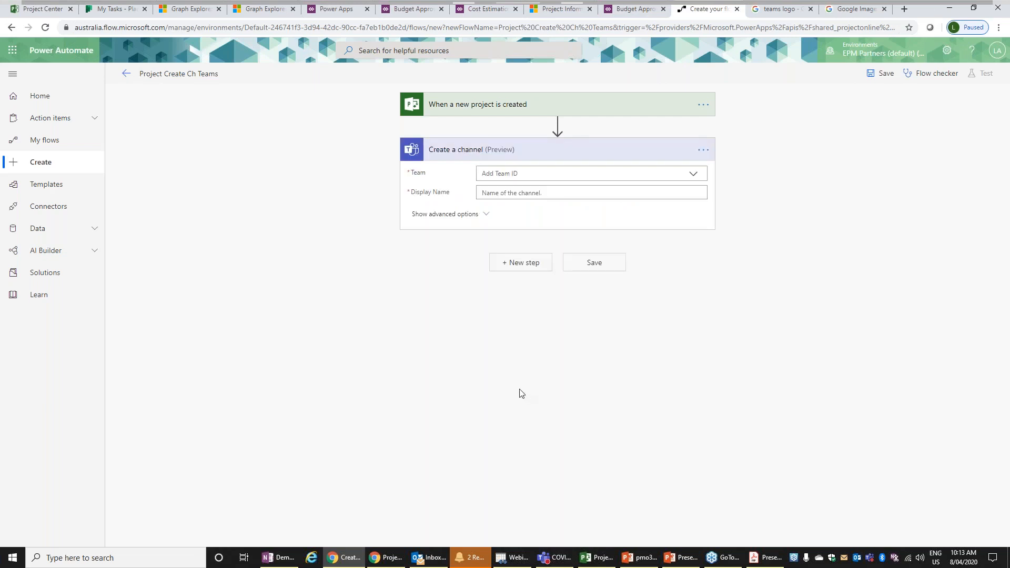
- Set the channel's team to Projects and its display name to the trigger's returned Project Name, and save the flow
left_click(555, 173)
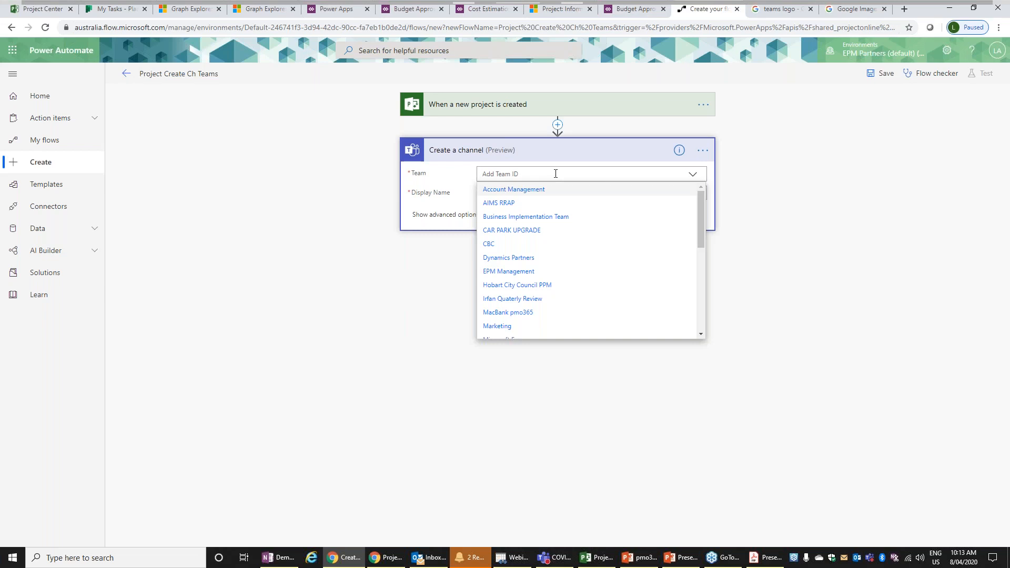
type("pro")
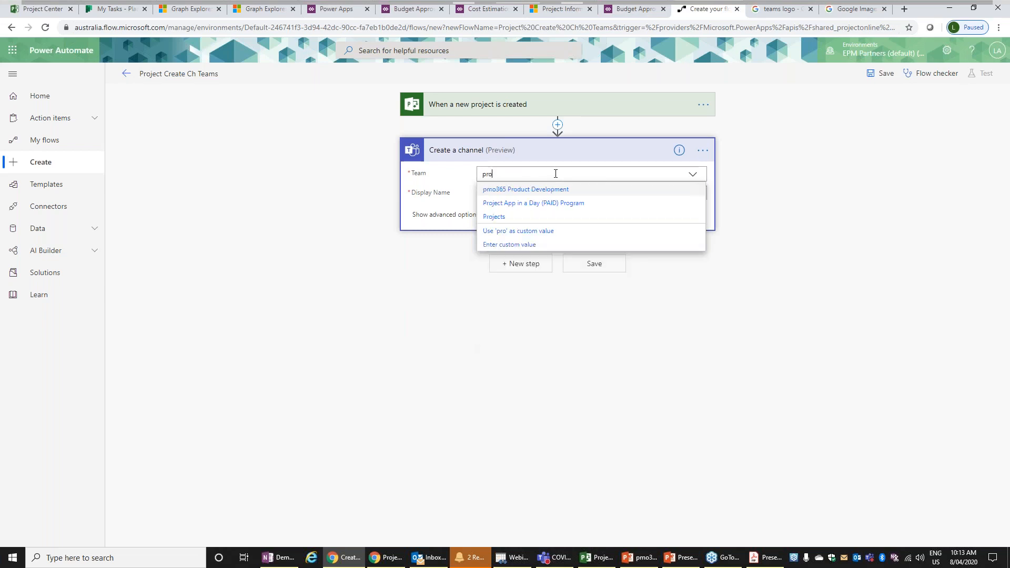
left_click(504, 216)
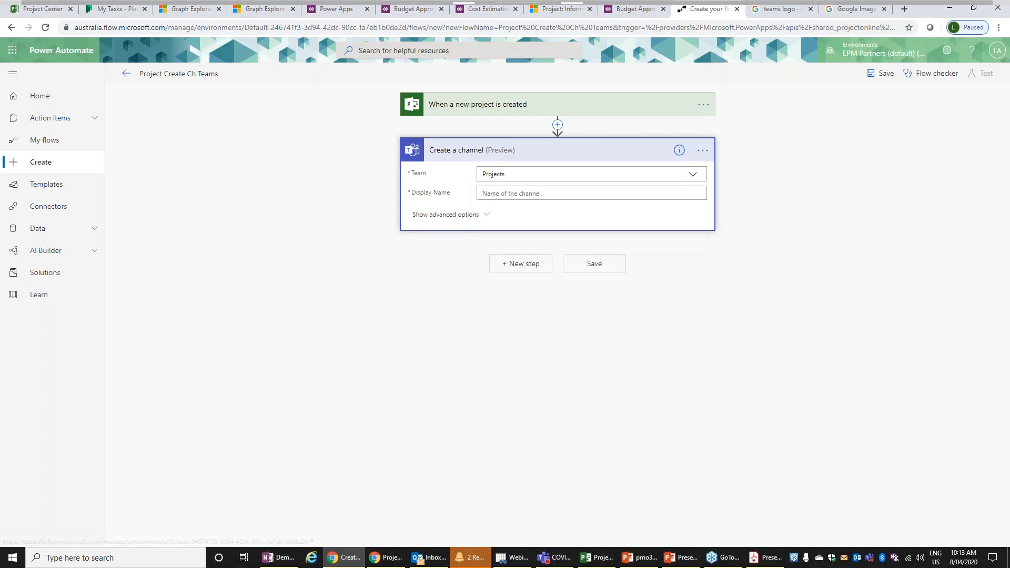
left_click(506, 194)
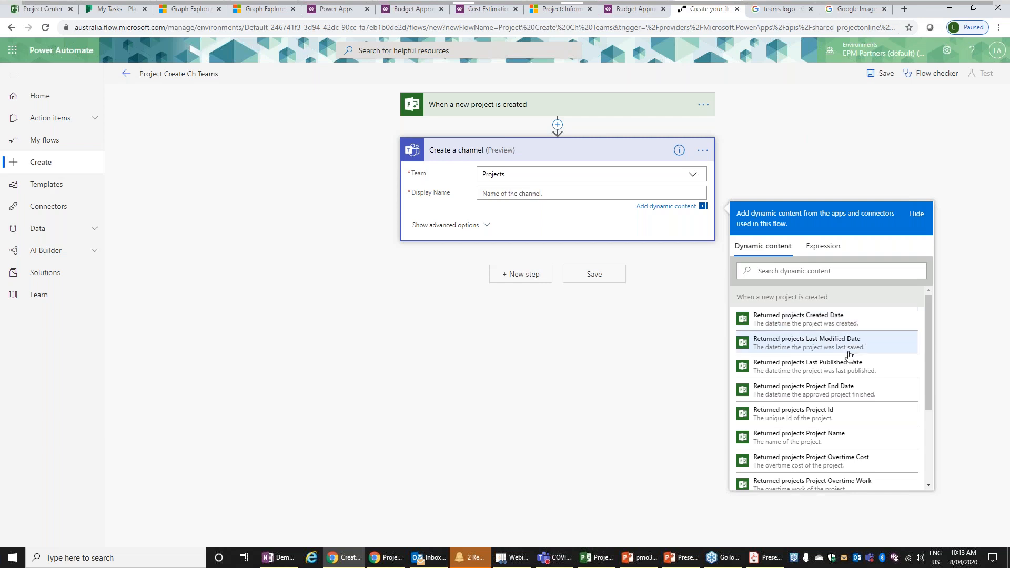
left_click(795, 441)
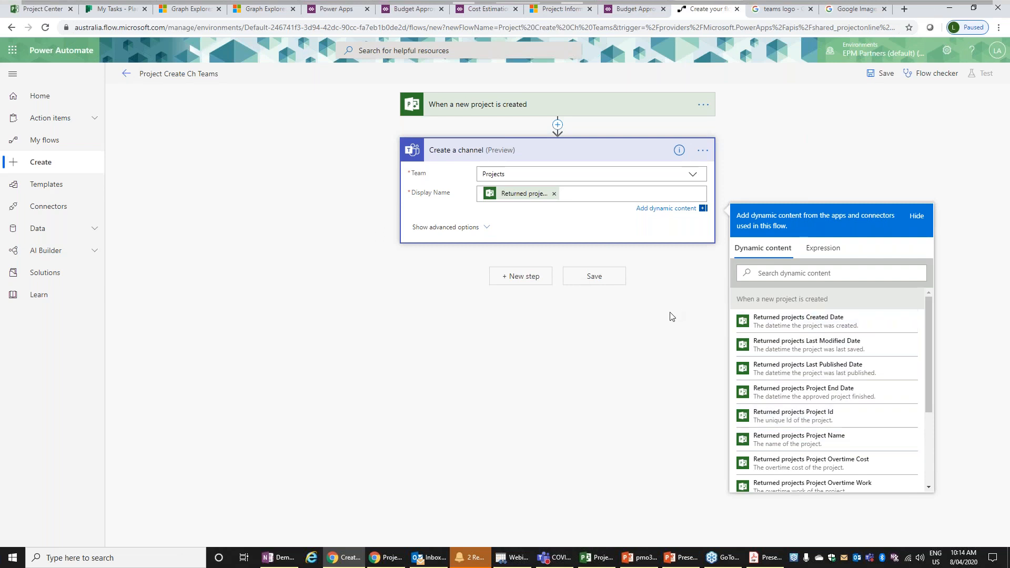
left_click(603, 280)
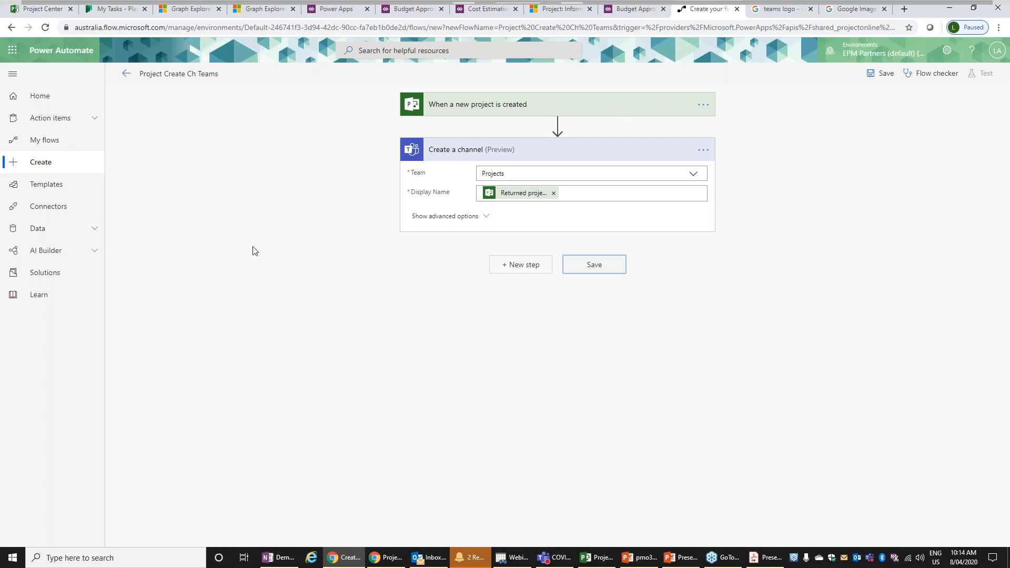
- Look at the open Graph Explorer pages and the existing channels of the Projects team in Microsoft Teams
left_click(184, 8)
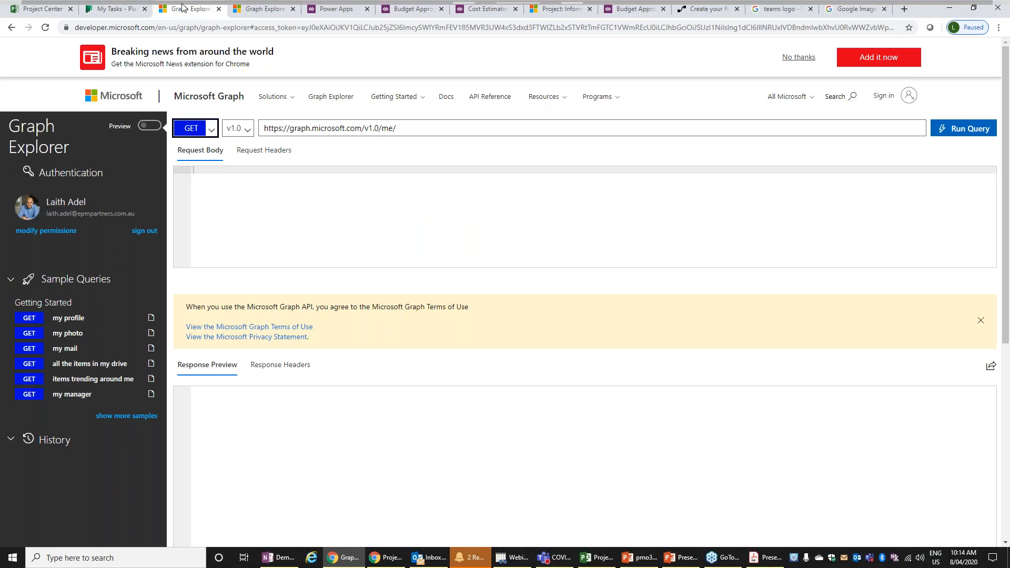
left_click(259, 8)
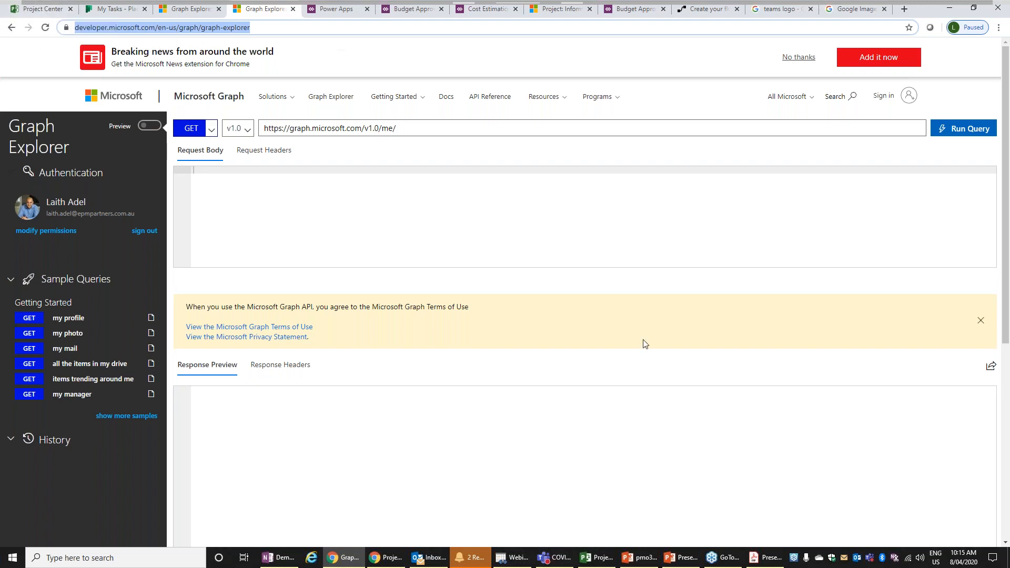
mouse_move(553, 557)
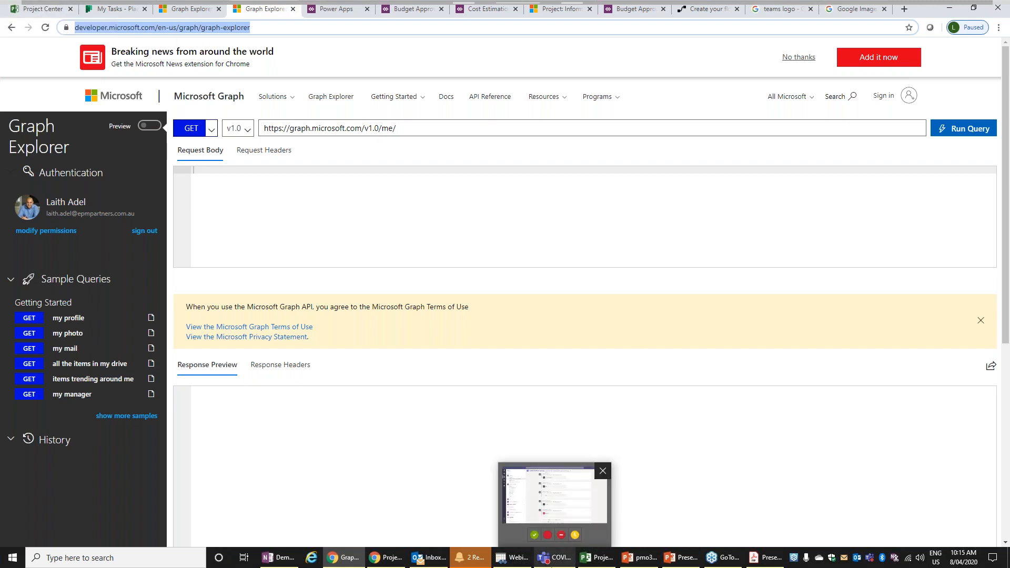
left_click(551, 505)
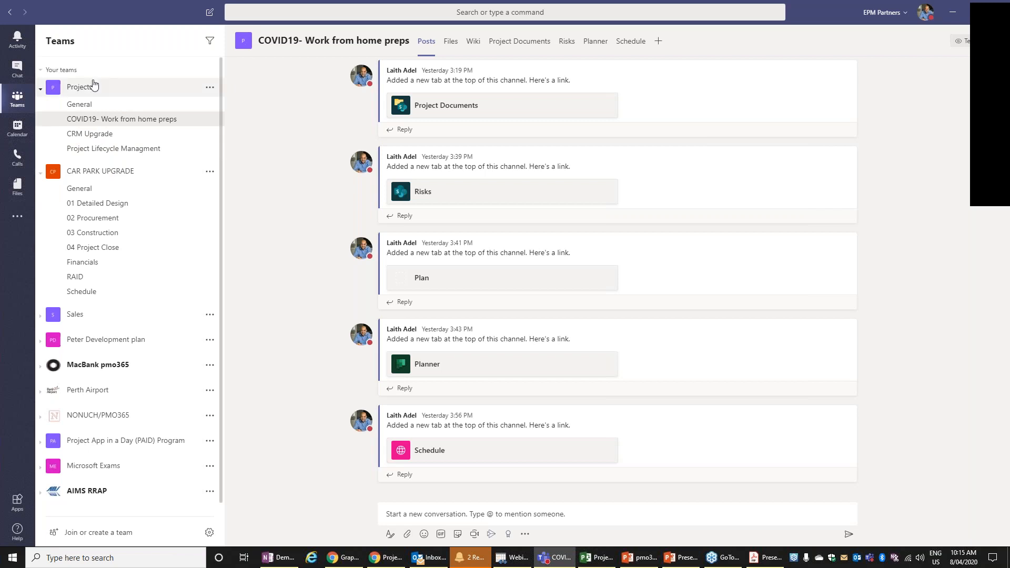
- Switch to the Project Center in Chrome and start a new project of the type Tier 1 - Large
left_click(600, 557)
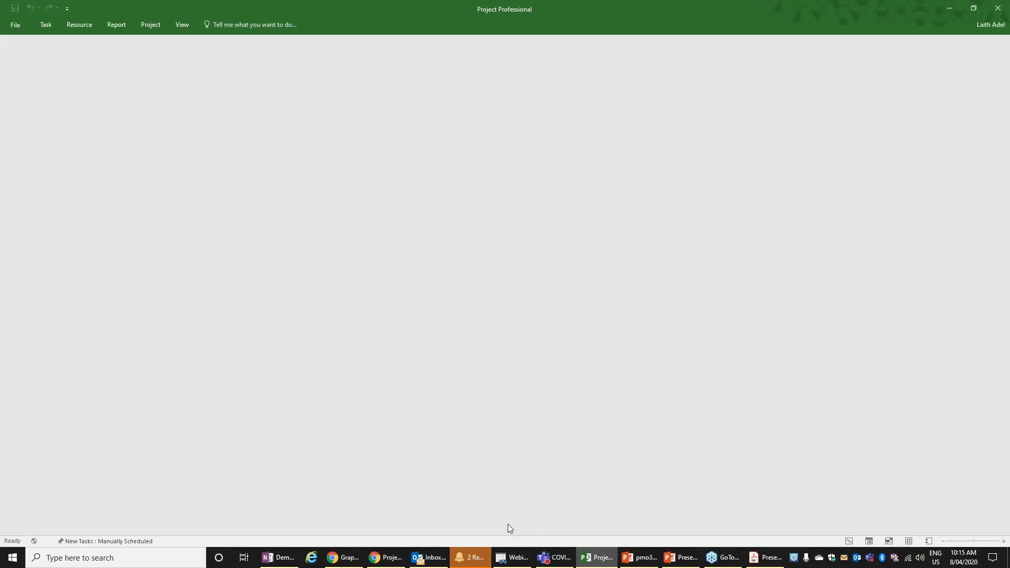
left_click(385, 557)
left_click(333, 562)
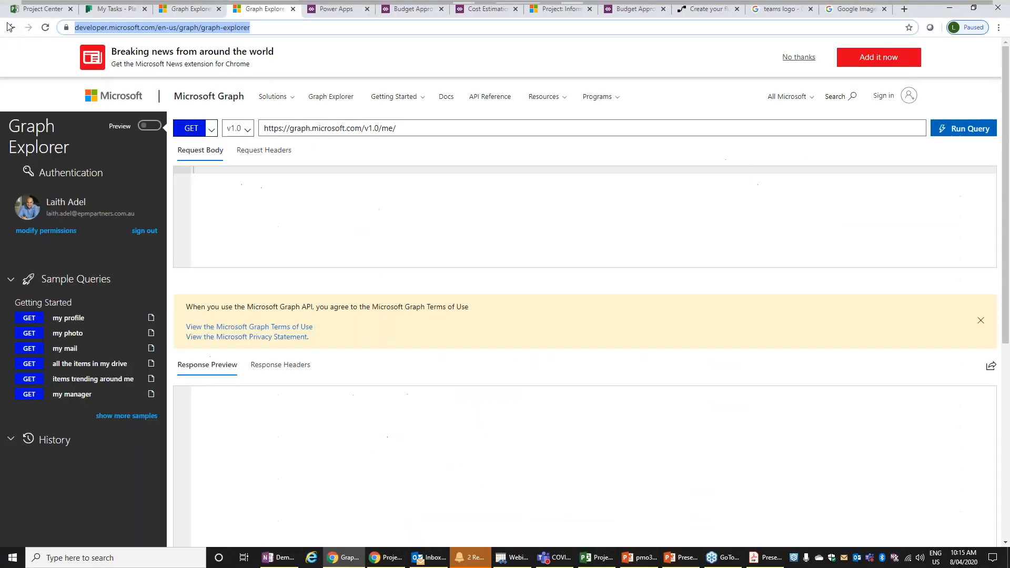
left_click(26, 10)
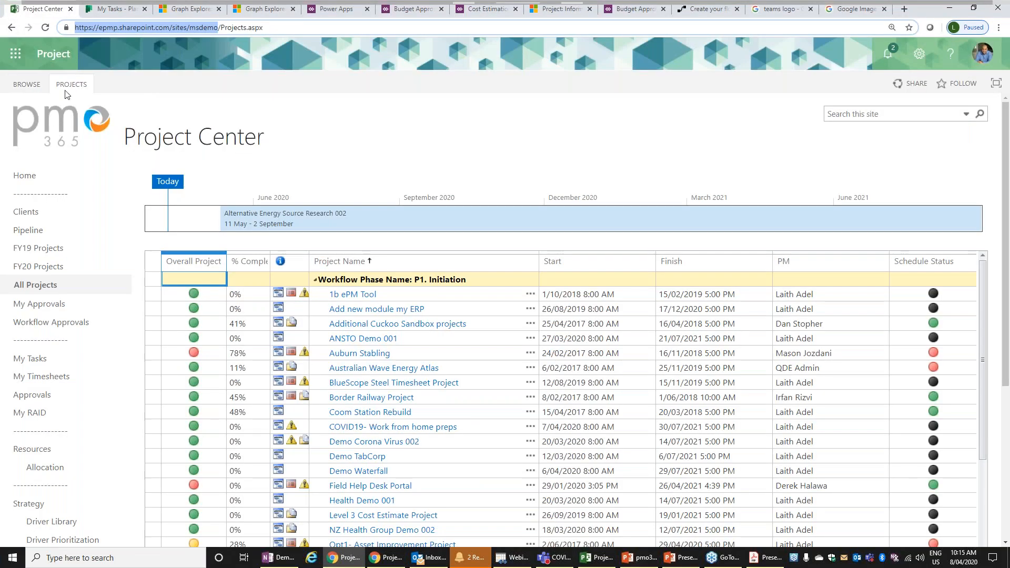
left_click(16, 117)
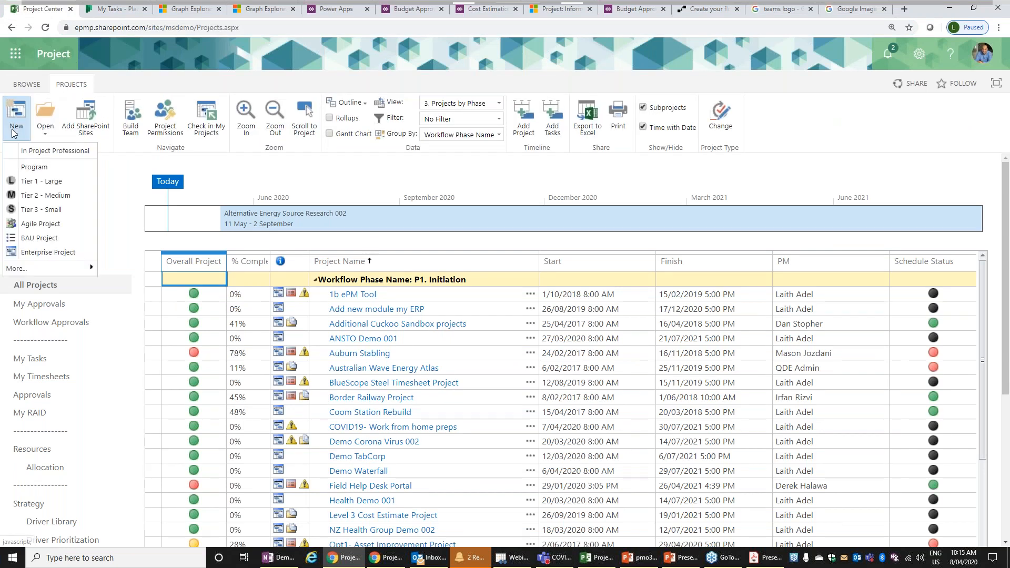
left_click(46, 181)
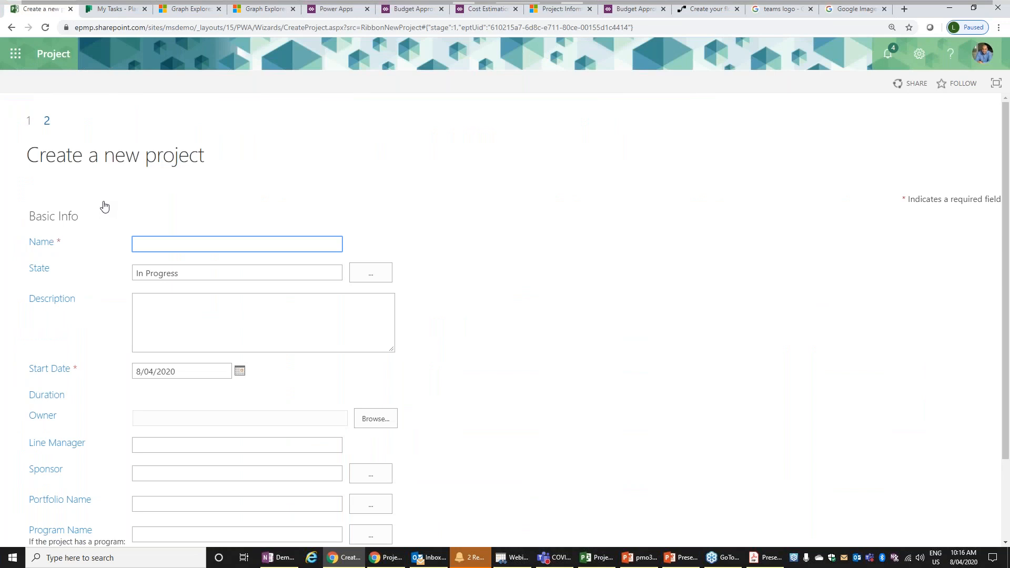
- Name the new project "Teams Webinar 0804" and finish creating it
type("Teams Webinar 0804")
scroll(484, 362, "down", 2)
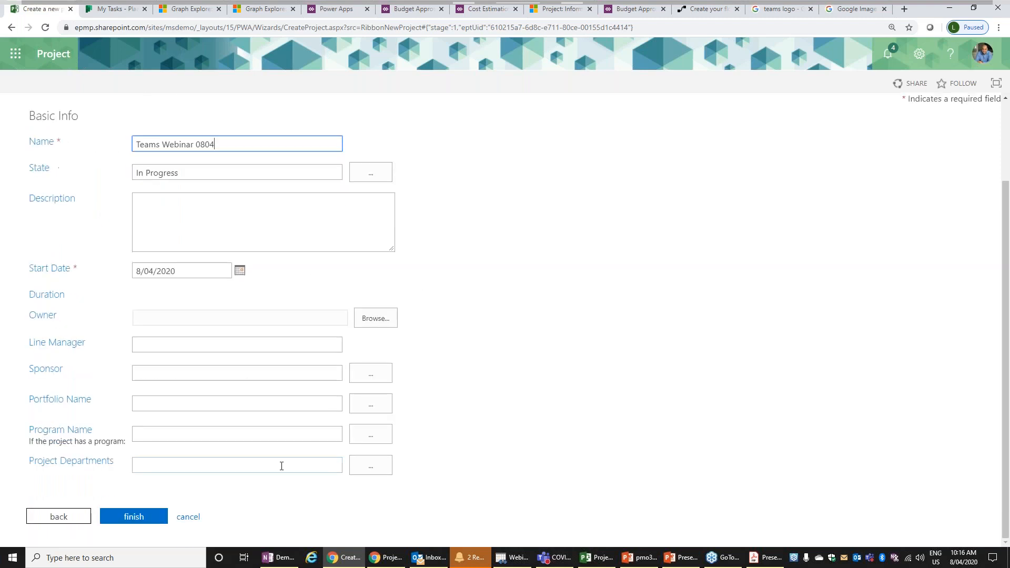
left_click(150, 517)
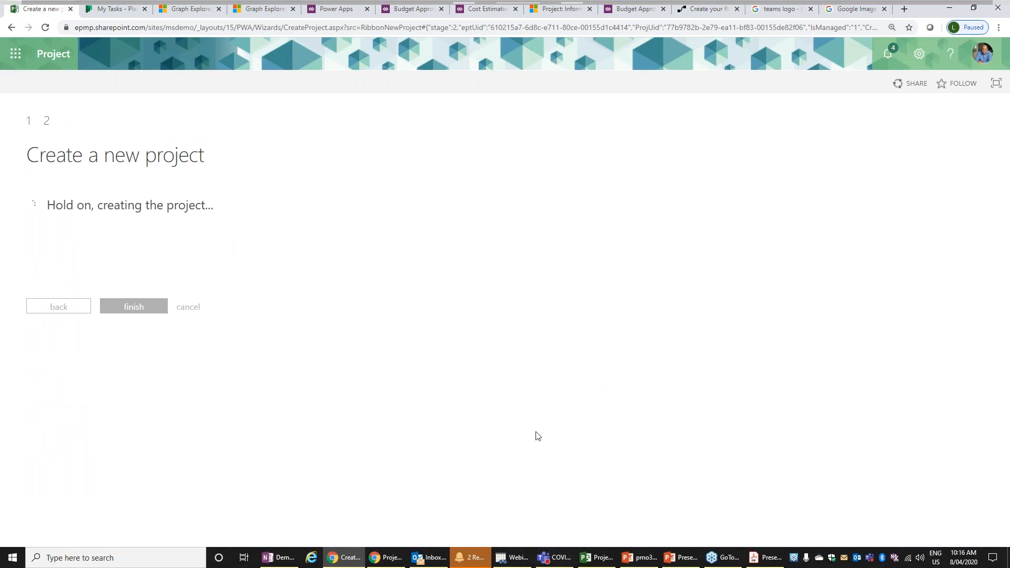
- Switch to Microsoft Teams and check the Projects team for the new project's channel, looking back at the project's page in between
left_click(555, 563)
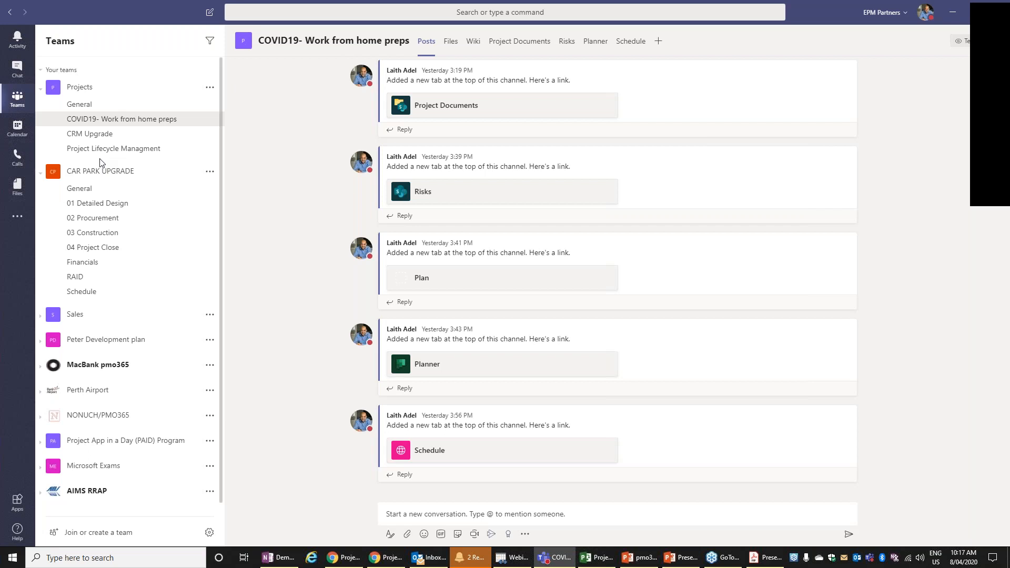
left_click(86, 96)
left_click(88, 95)
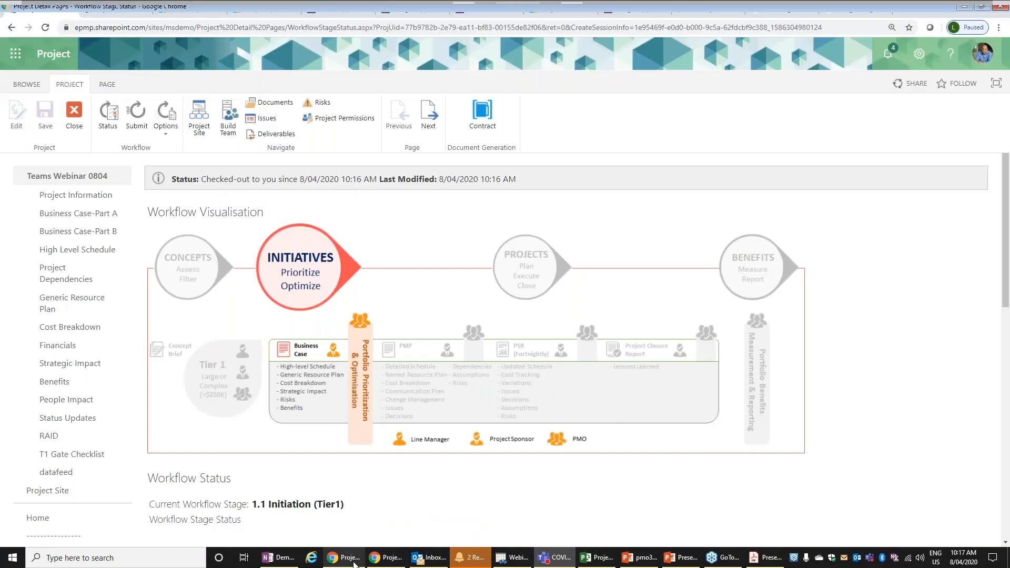
left_click(354, 563)
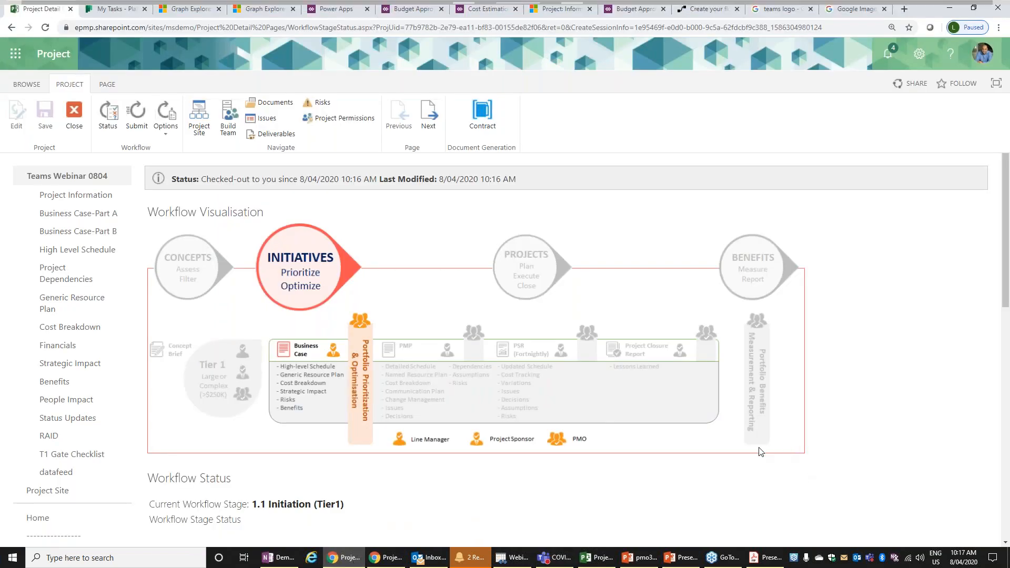
left_click(551, 563)
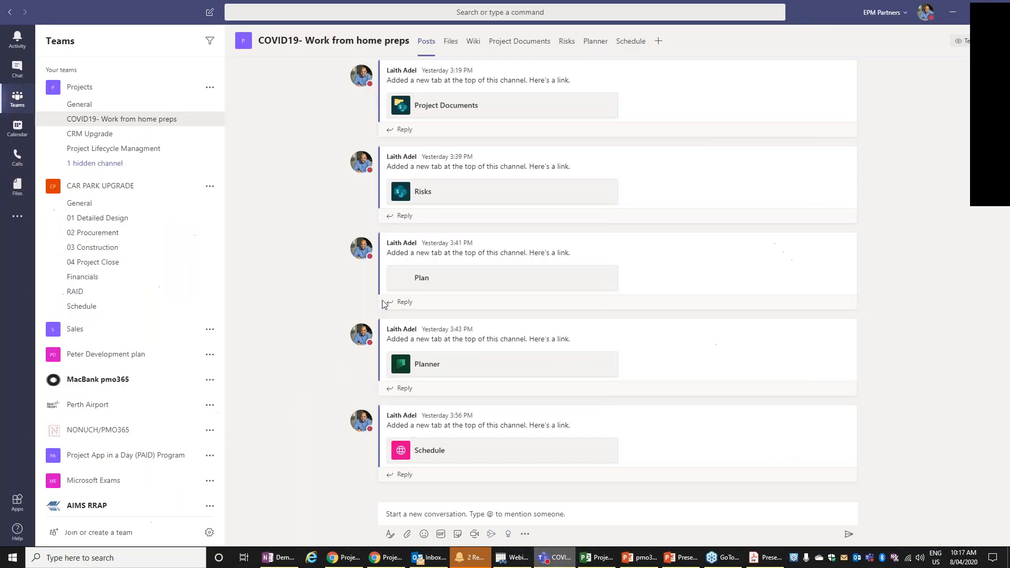
left_click(120, 93)
left_click(73, 96)
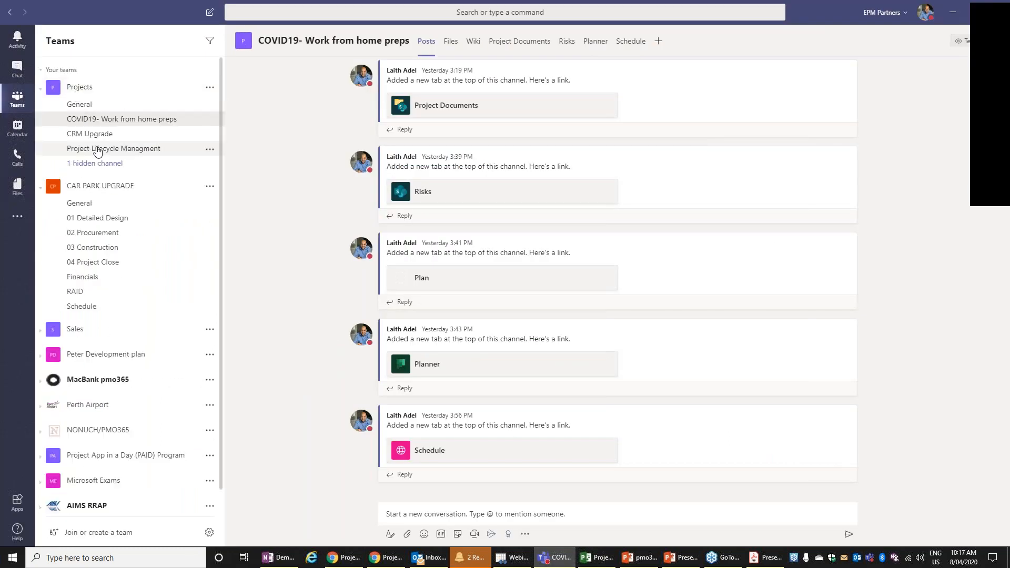
- Show and open the hidden Teams Webinar 0804 channel in the Projects team, and return to the COVID19- Work from home preps channel
left_click(96, 164)
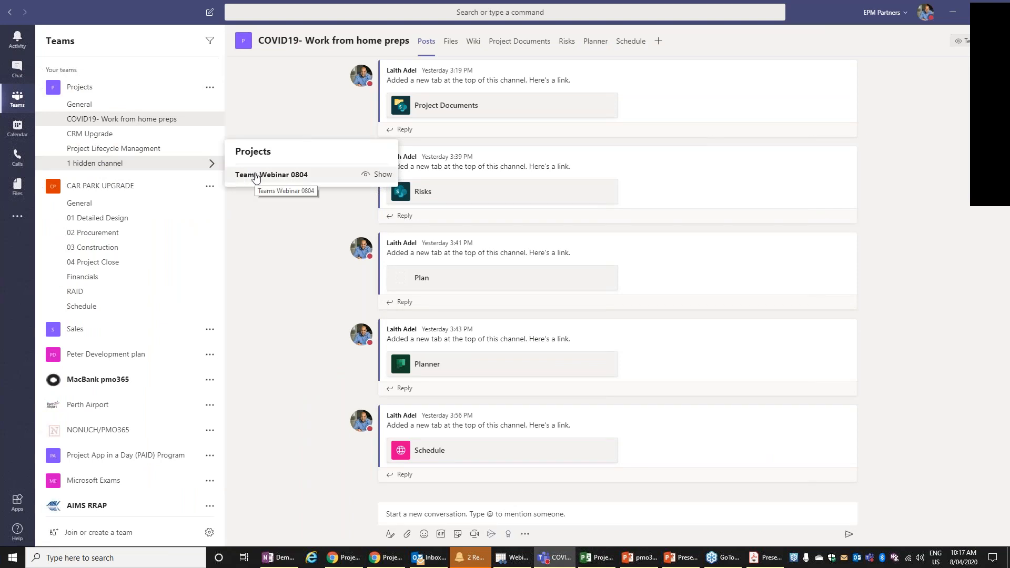
left_click(380, 178)
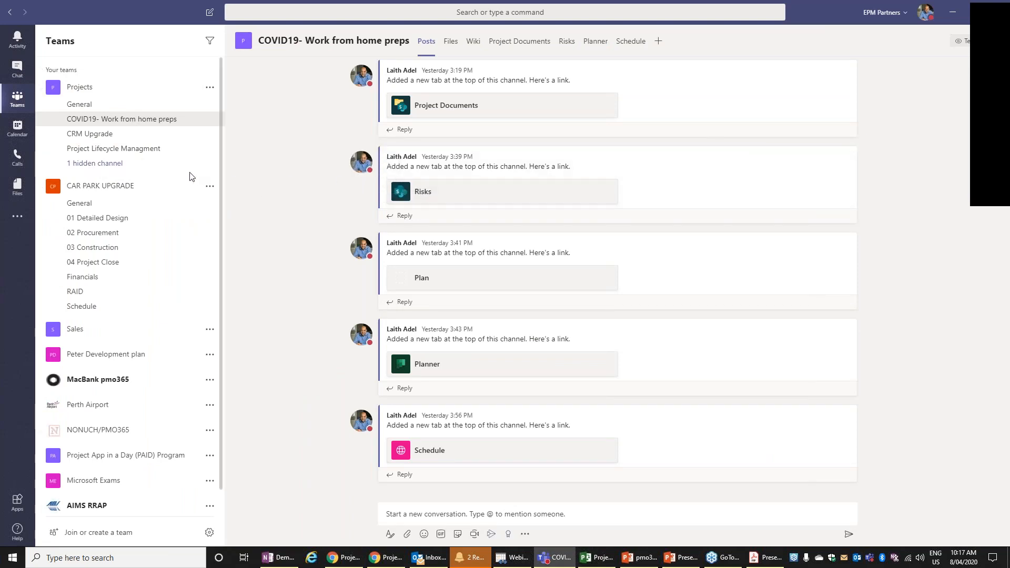
left_click(166, 163)
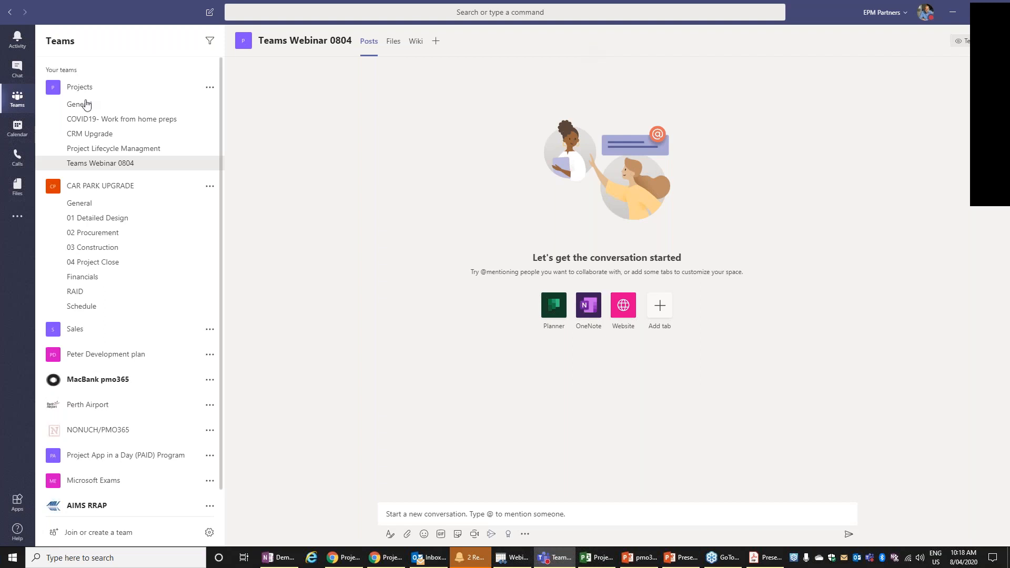
left_click(91, 121)
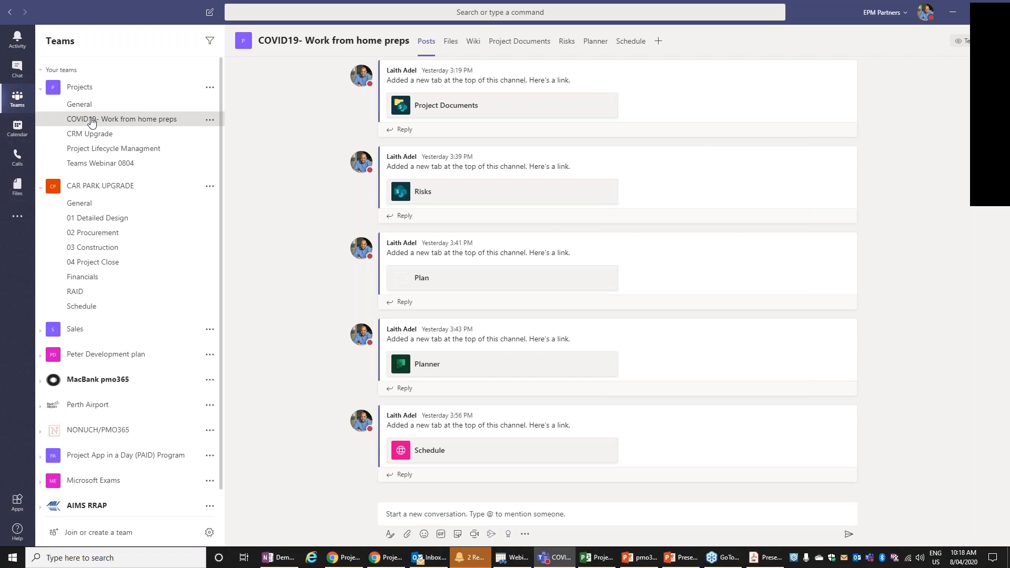
- Switch to Chrome, go to the Project home page, and open the non-PWA project "COVID19- Work from home preps" in Board view
left_click(390, 557)
left_click(343, 557)
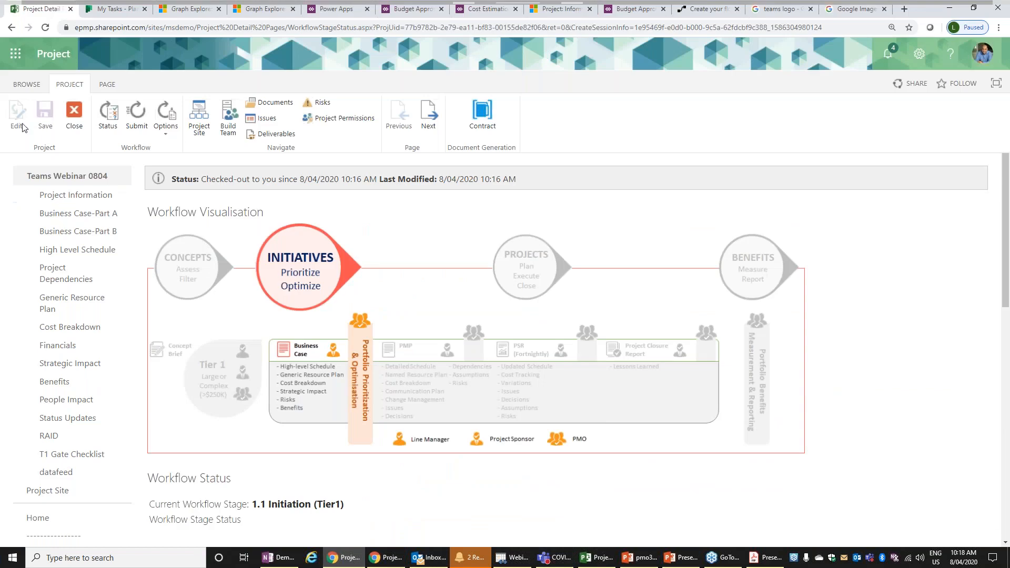
left_click(16, 53)
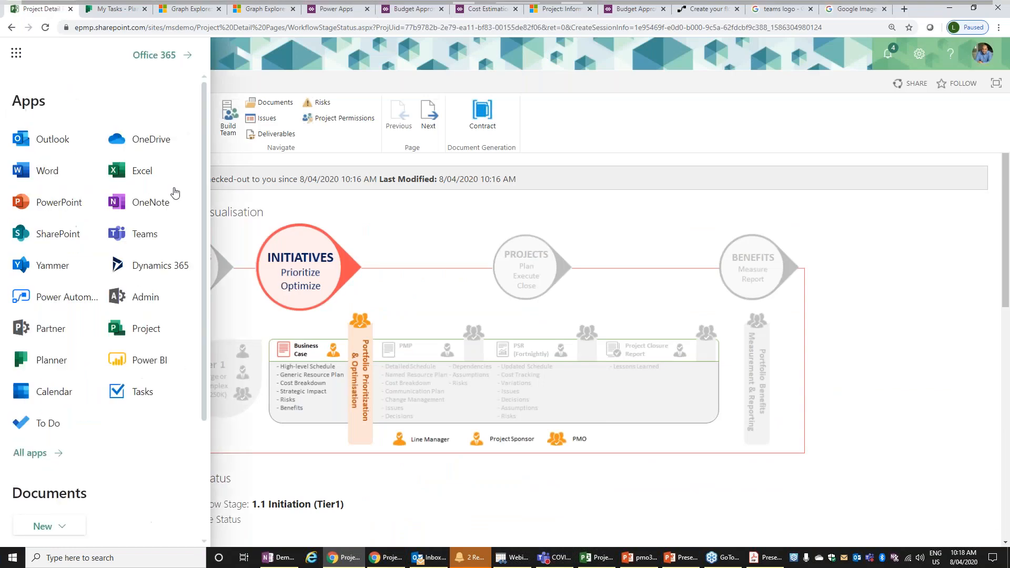
left_click(150, 328)
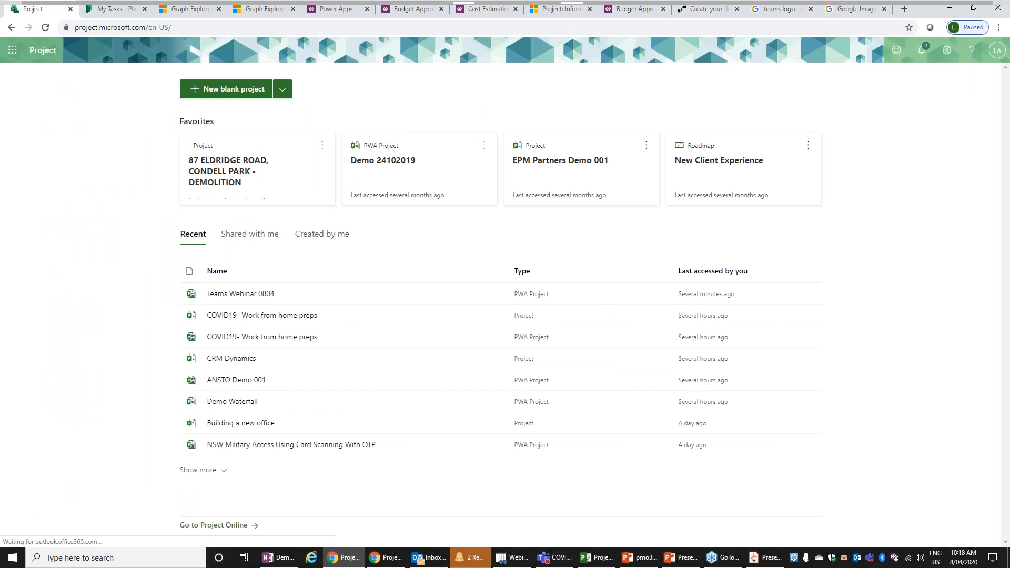
left_click(263, 316)
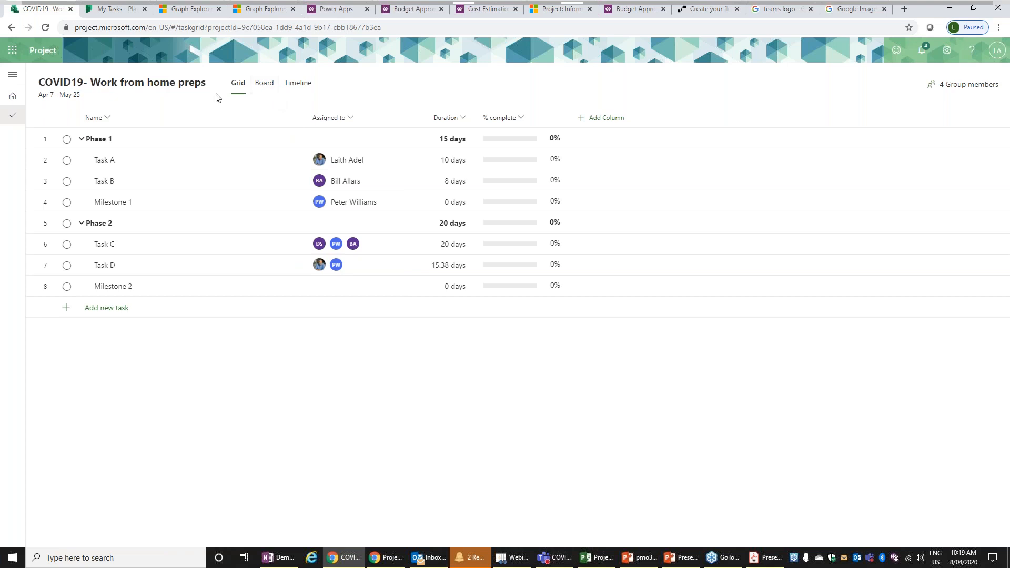
left_click(264, 87)
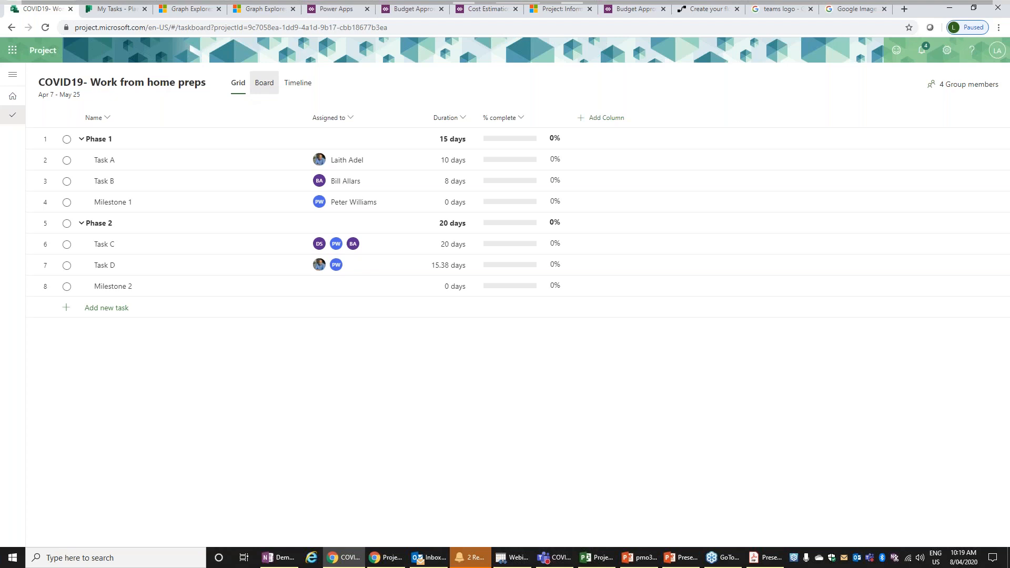
- Group the project's board by Progress and move Task A from Not started to In progress
left_click(879, 91)
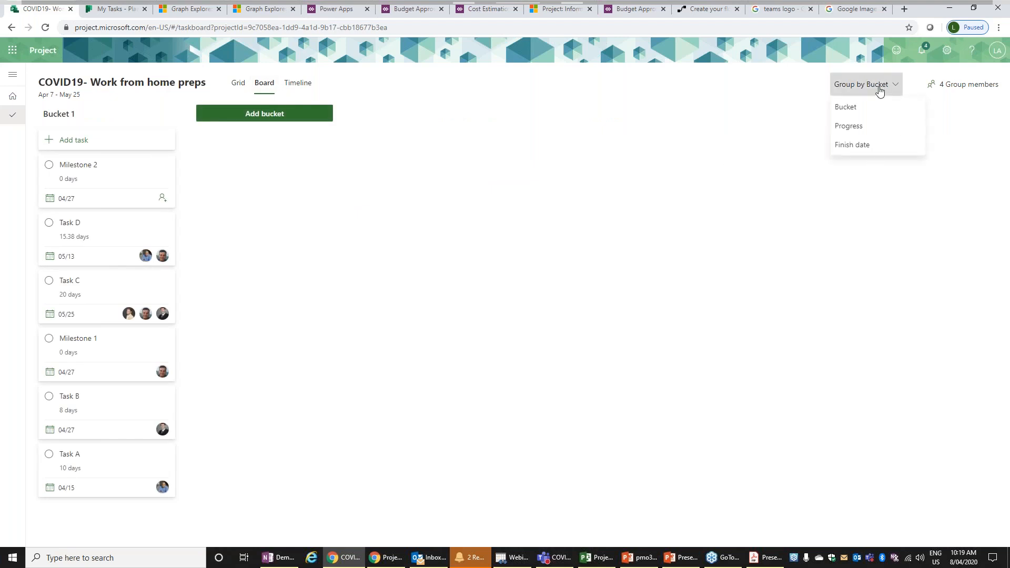
left_click(863, 129)
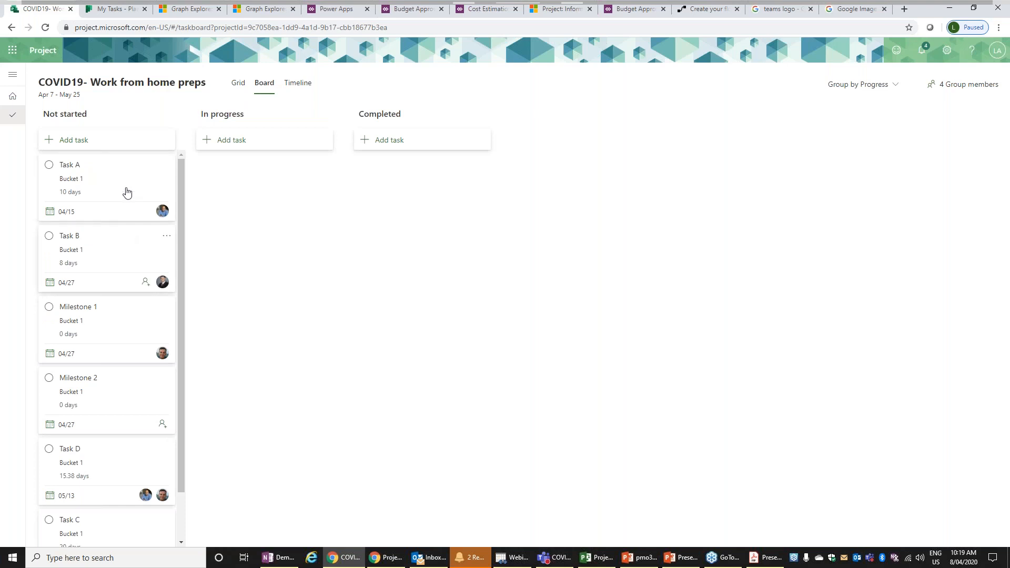
left_click_drag(113, 178, 258, 189)
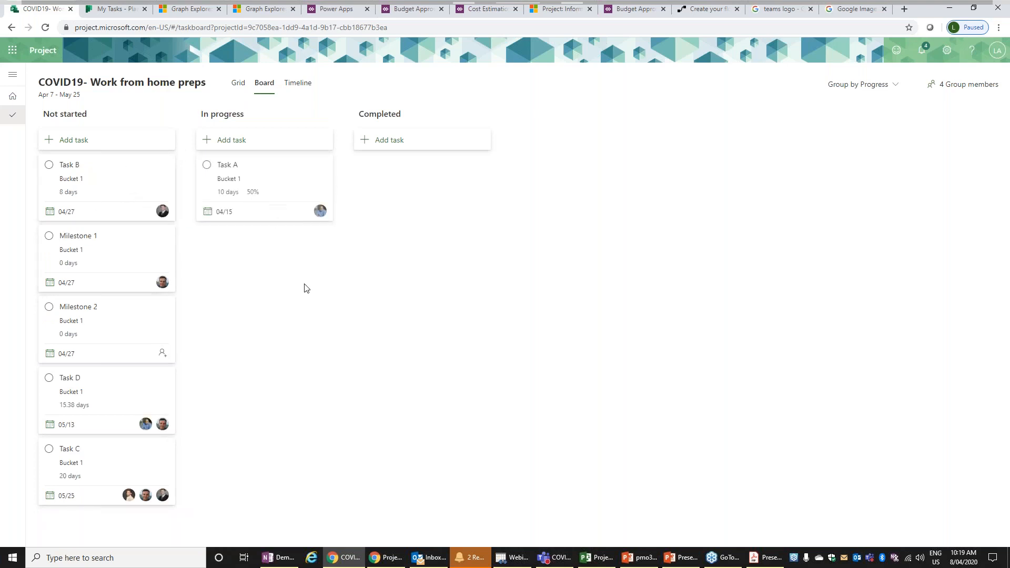
- Show the plan as a zoomed-out Timeline and link the end of Task C to the start of Task D
left_click(308, 86)
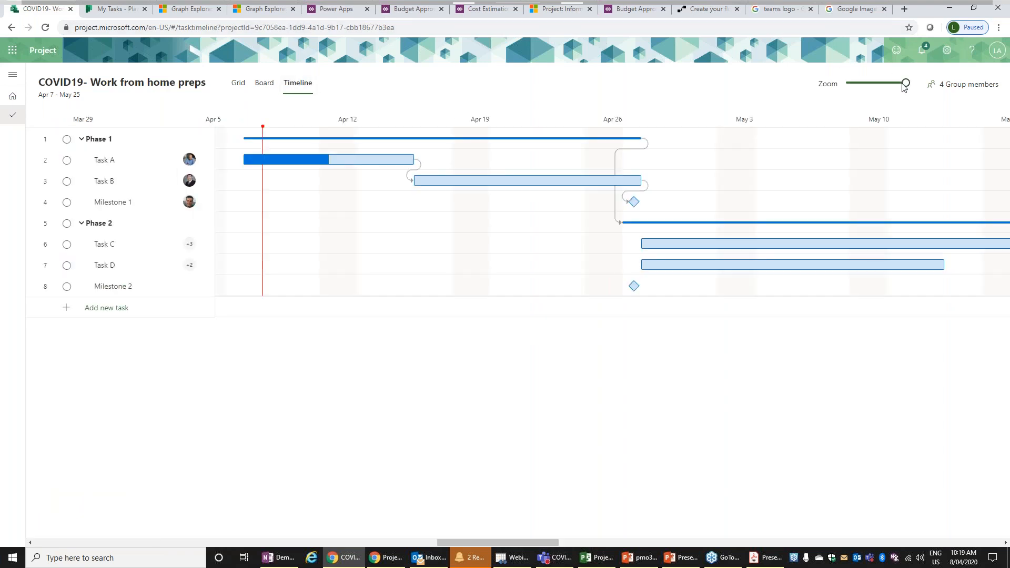
left_click_drag(904, 86, 876, 84)
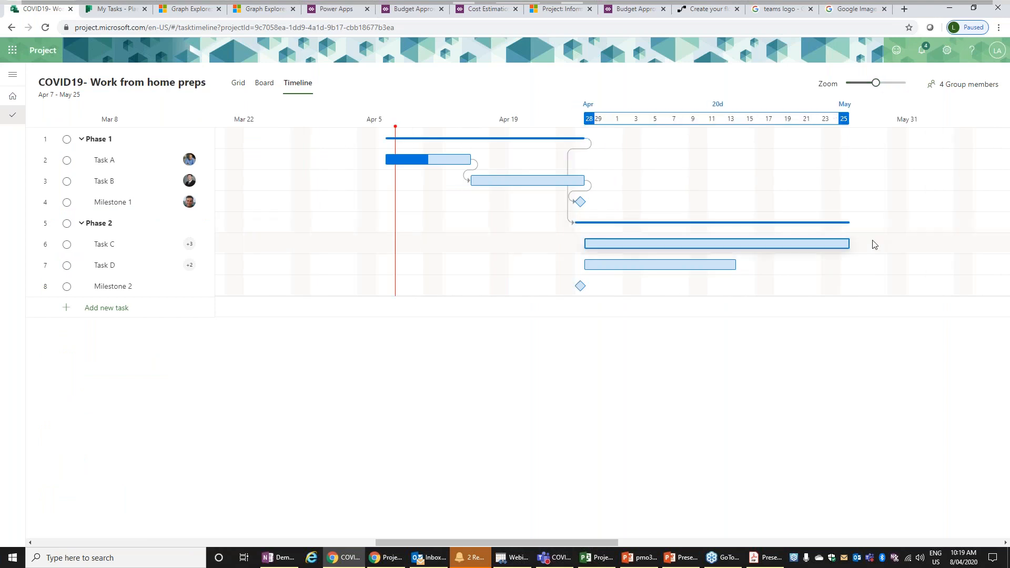
left_click_drag(856, 244, 579, 266)
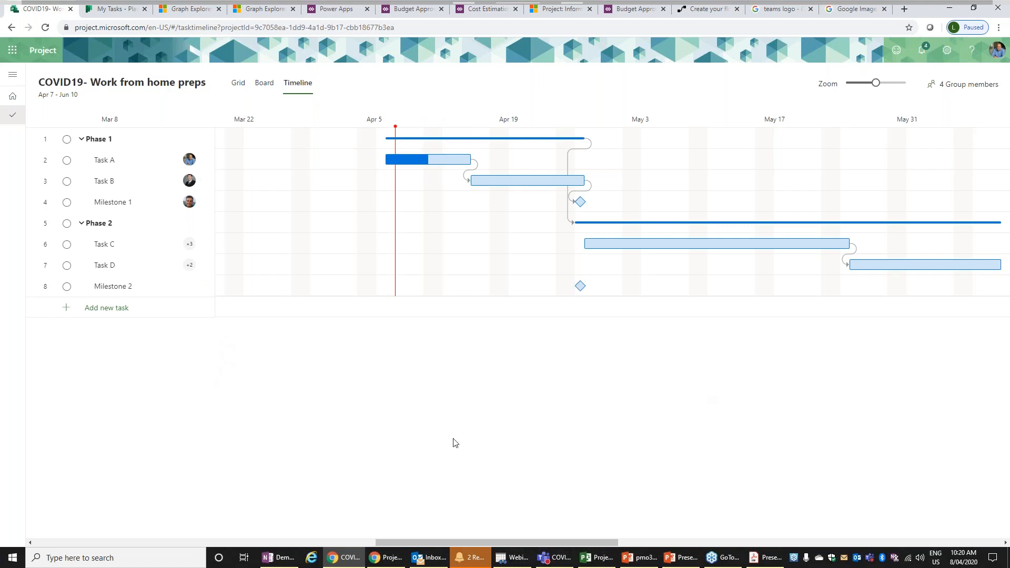
- Switch to Microsoft Teams and open the Schedule page of the COVID19- Work from home preps channel
left_click(384, 559)
left_click(384, 559)
left_click(555, 558)
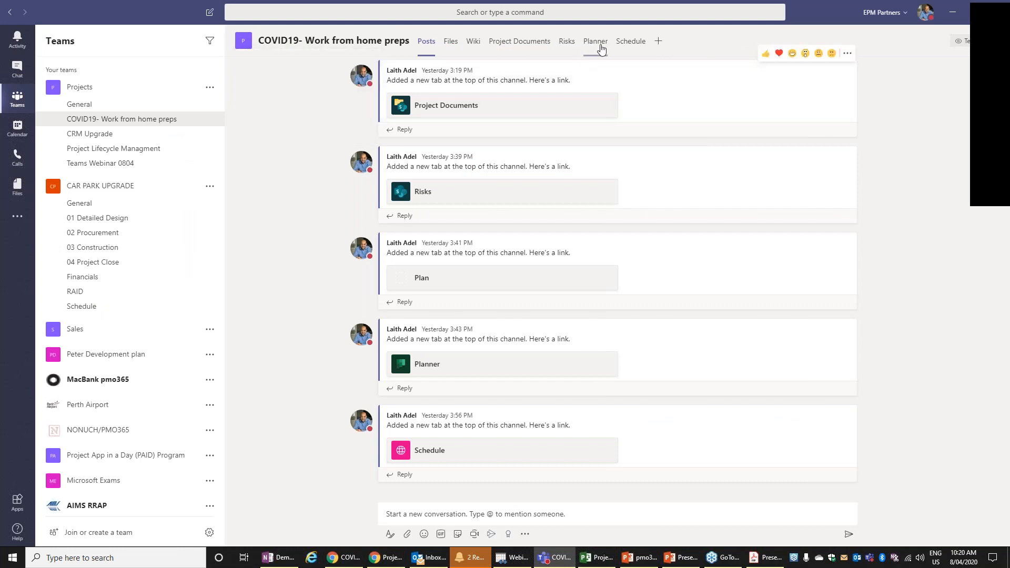
left_click(630, 47)
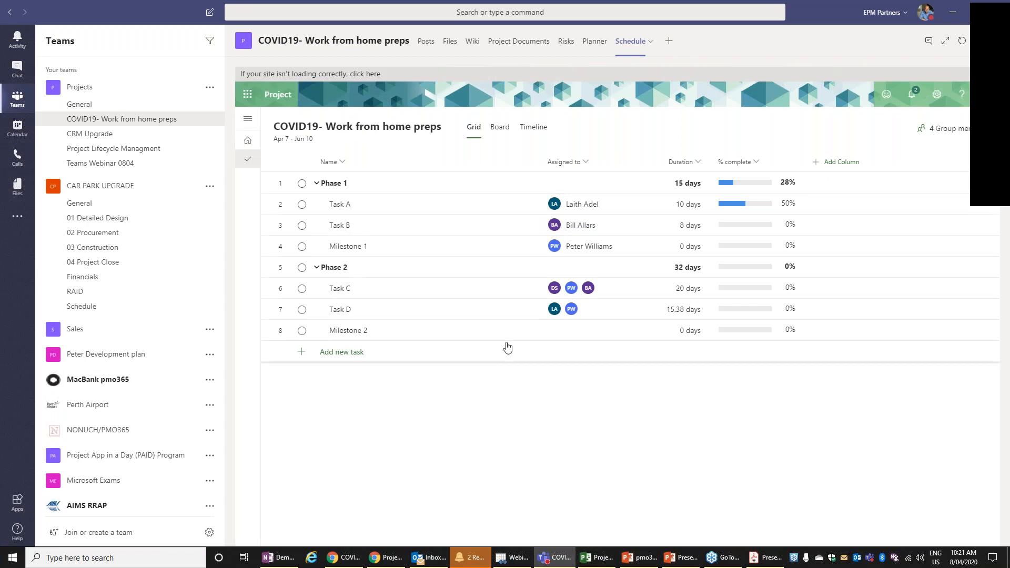
- Show the embedded schedule as a Board grouped by Progress and move Milestone 1 to Completed
left_click(493, 136)
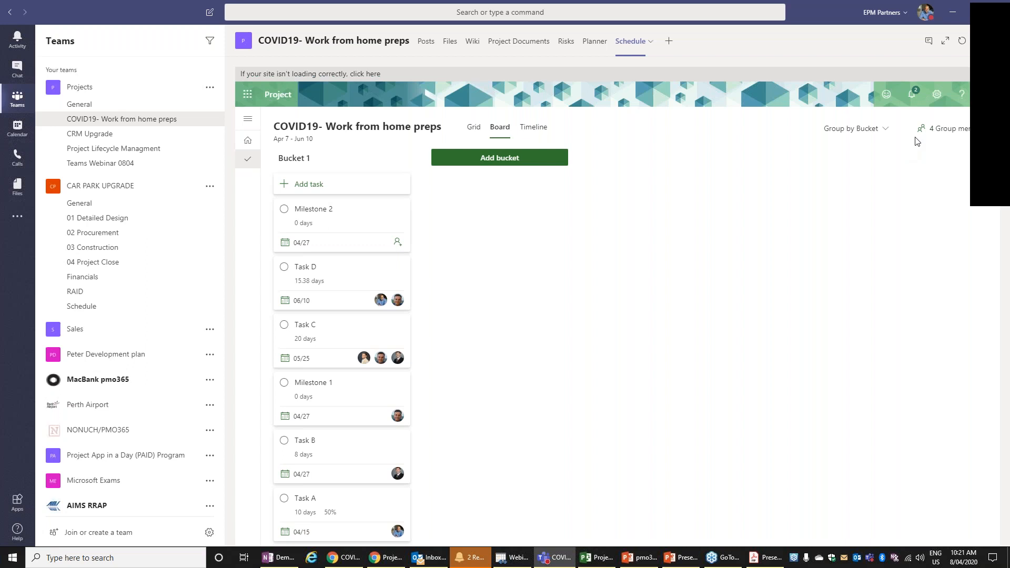
left_click(876, 133)
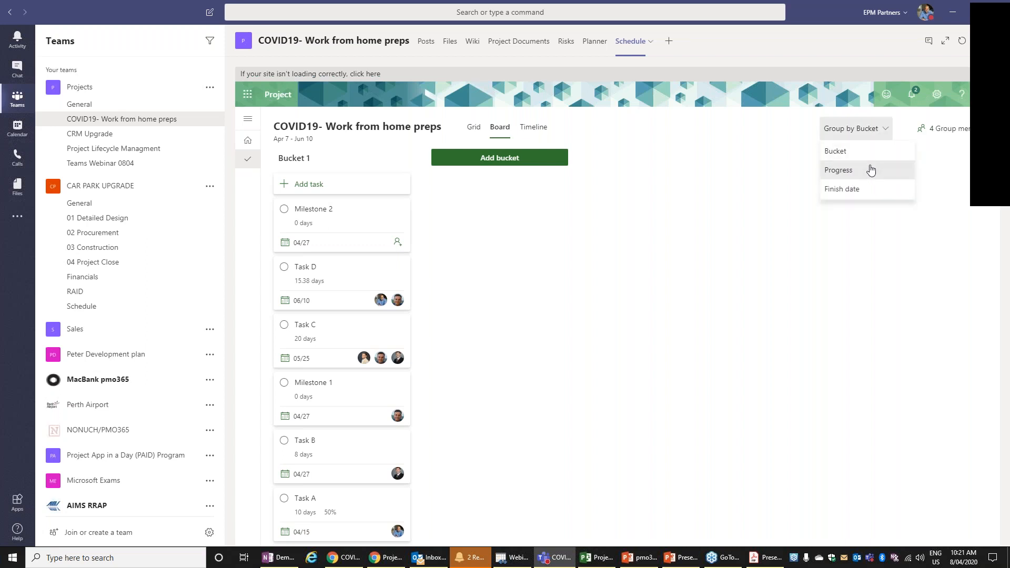
left_click(870, 170)
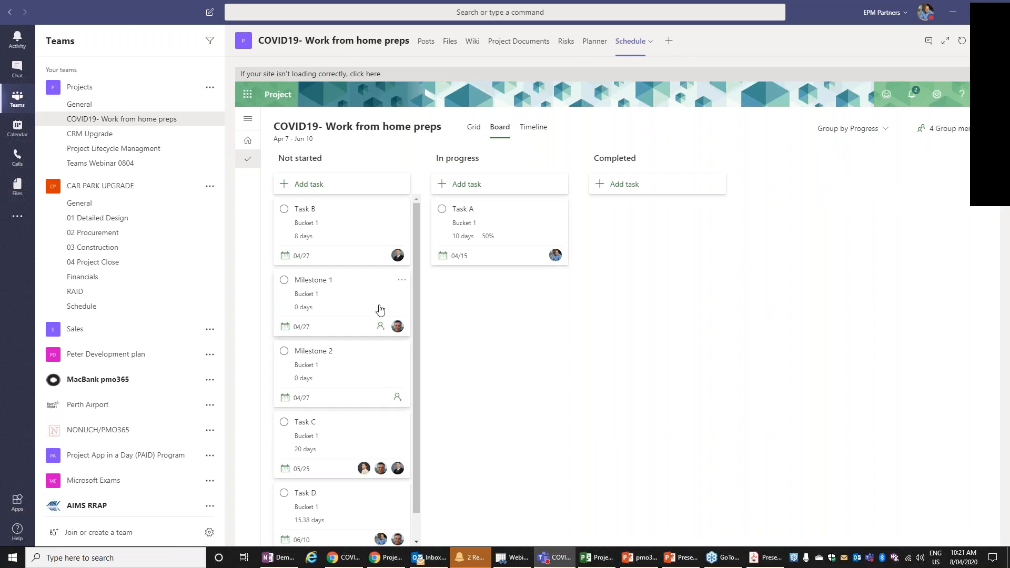
left_click_drag(386, 297, 697, 282)
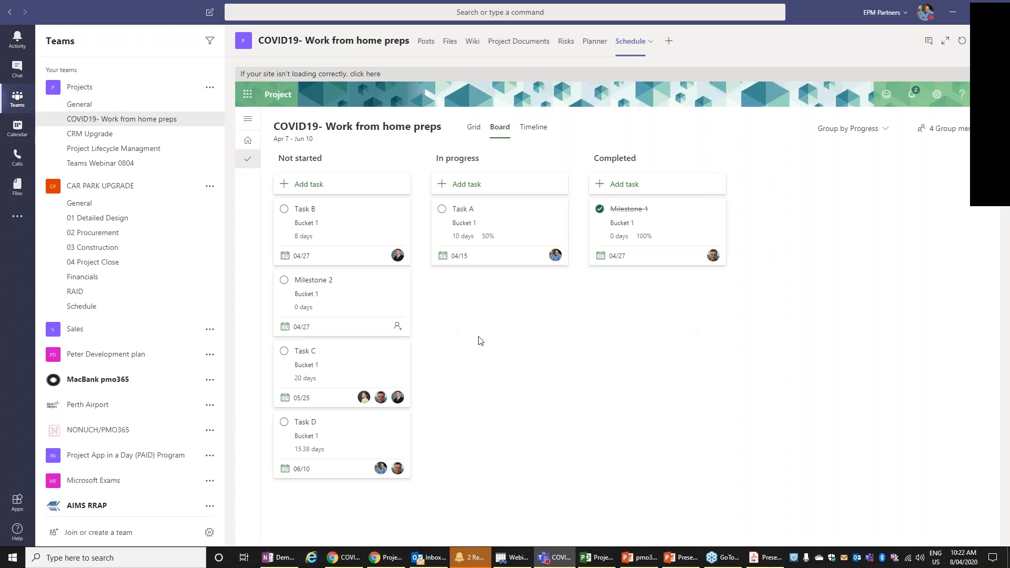
- Add a task named "Task ABC" under Not started in the schedule board, assigned to the same person as Task B
left_click(365, 188)
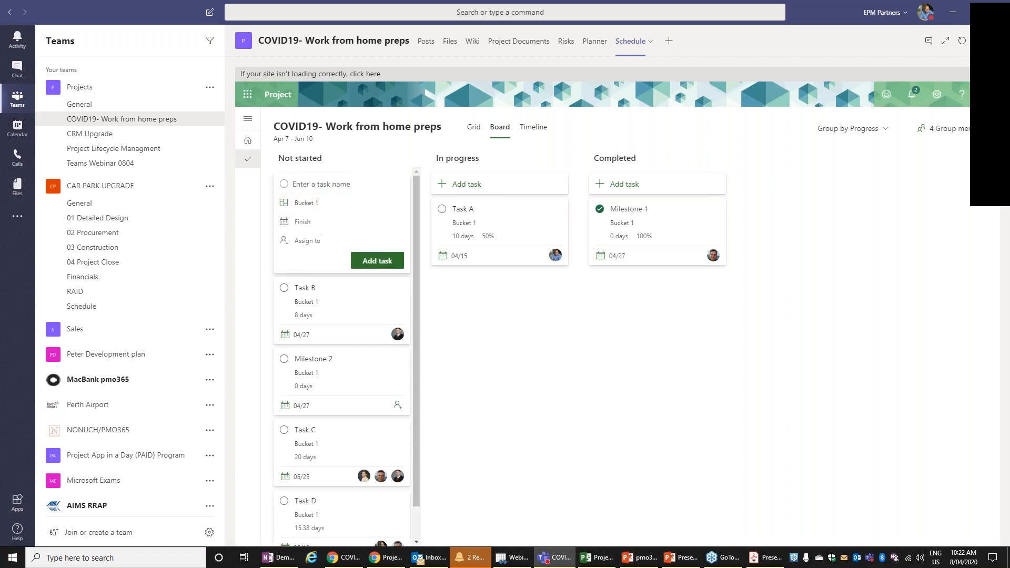
type("Task ABC")
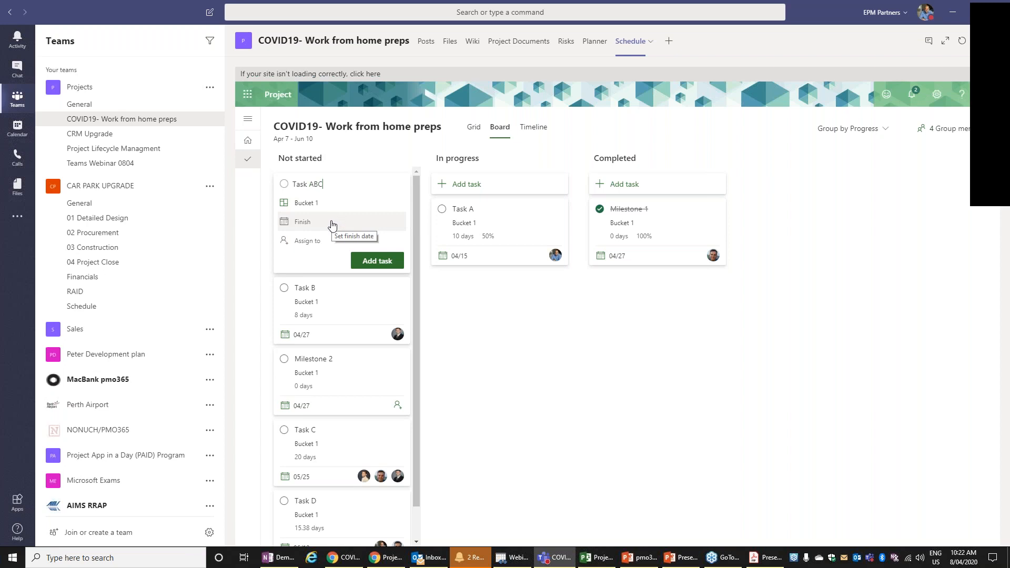
left_click(324, 241)
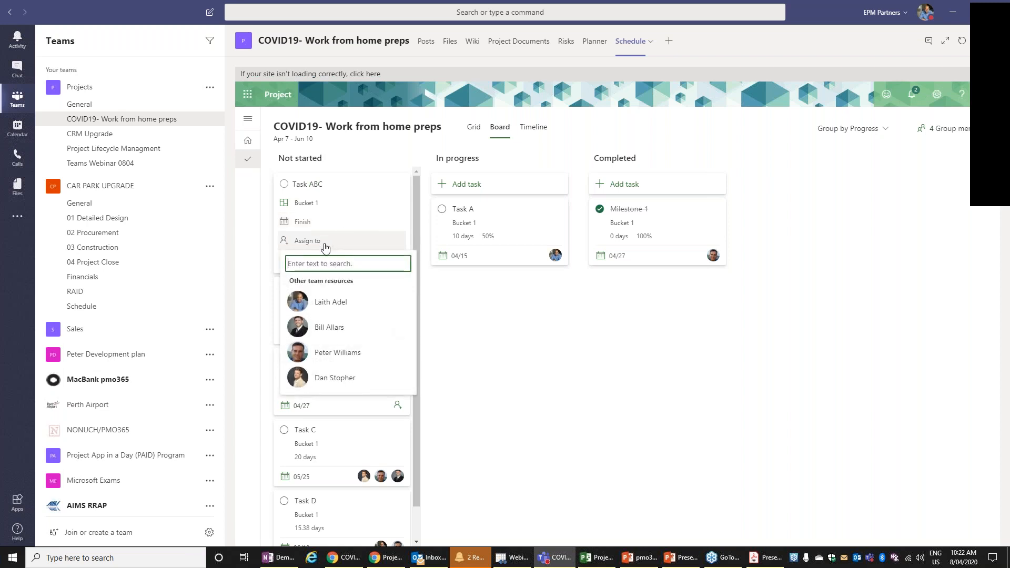
left_click(336, 327)
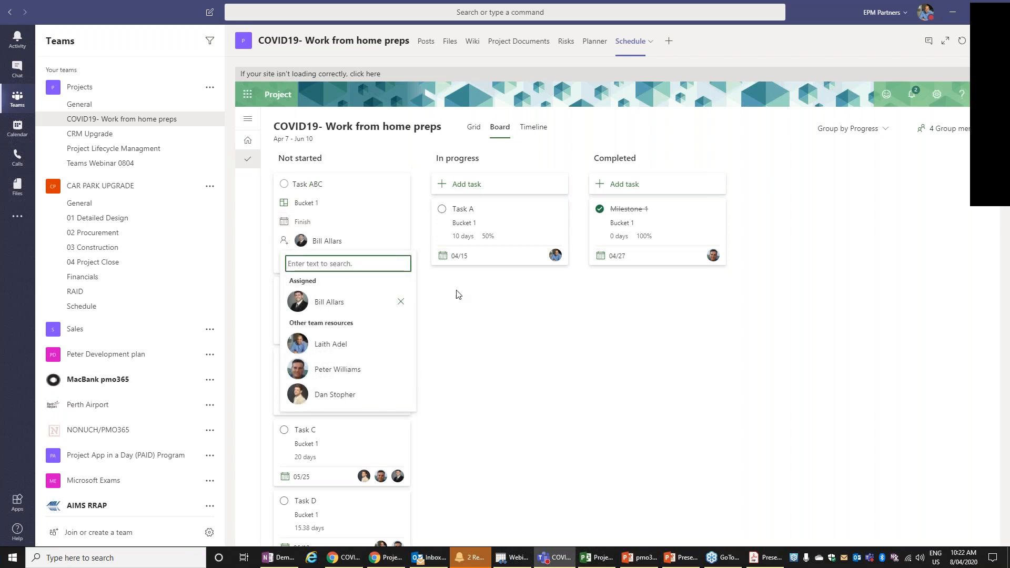
left_click(463, 344)
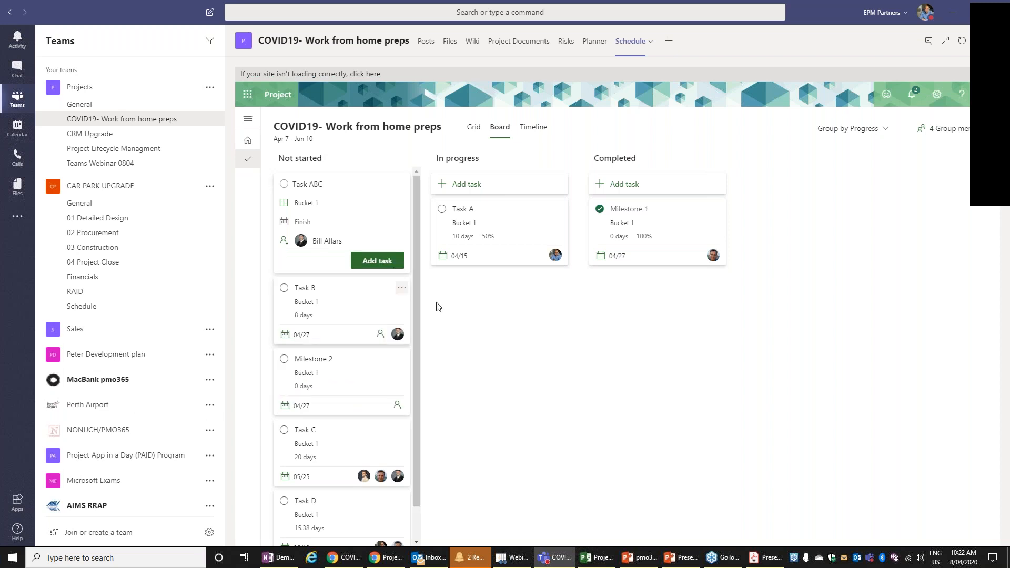
left_click(378, 262)
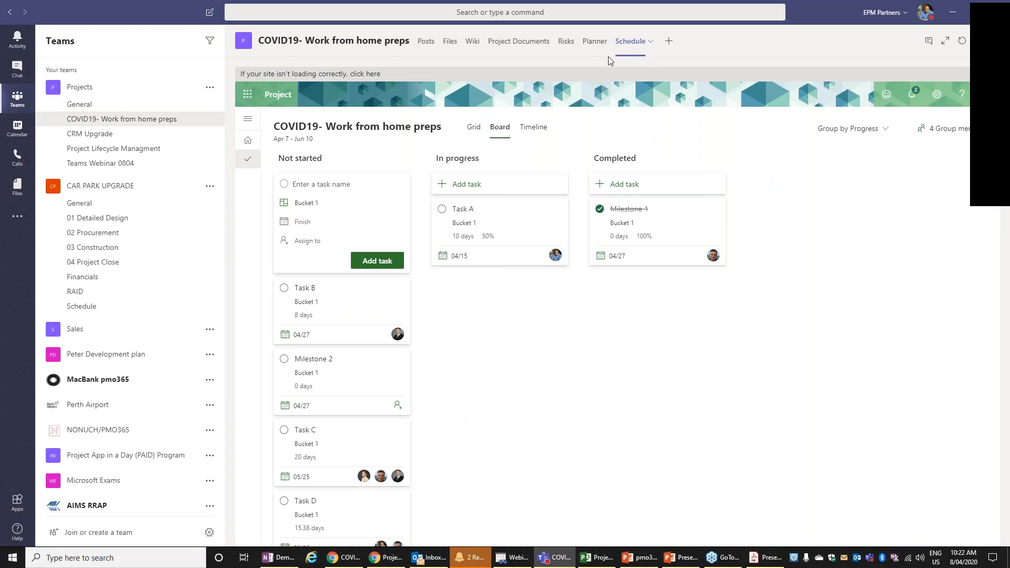
- Open the channel's Planner plan, group its board by Progress, and move Task B to In progress
left_click(599, 45)
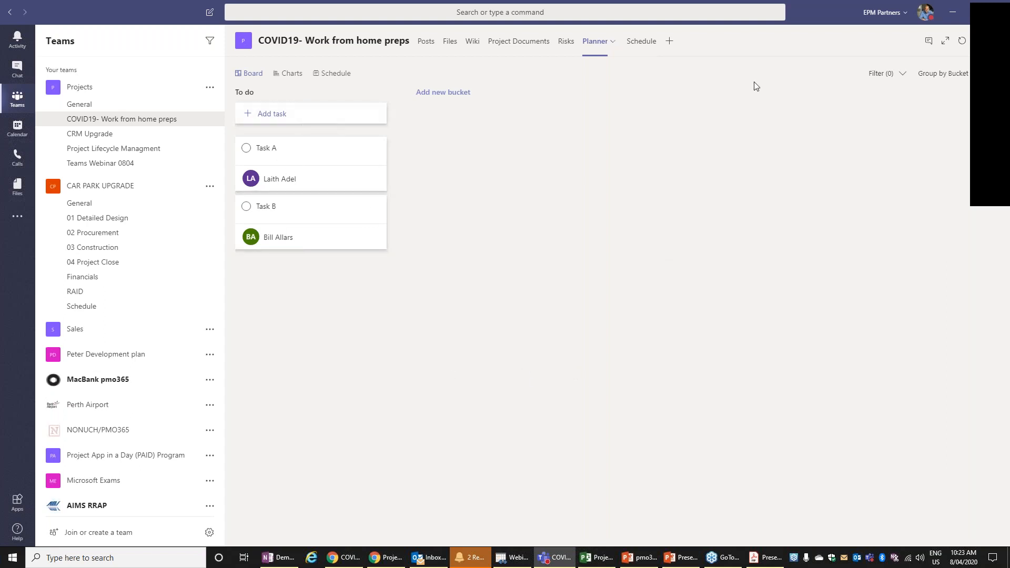
left_click(935, 80)
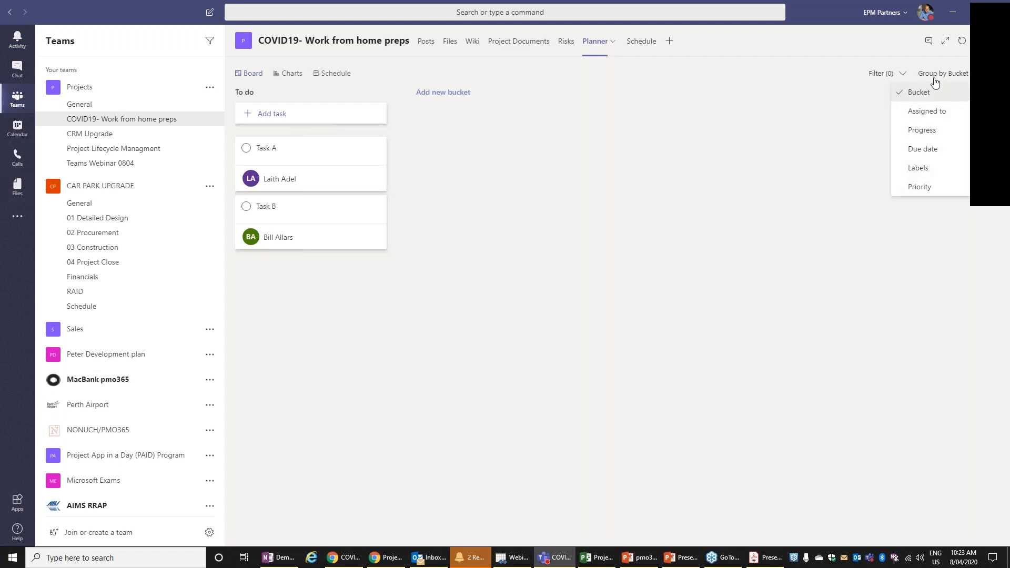
left_click(921, 129)
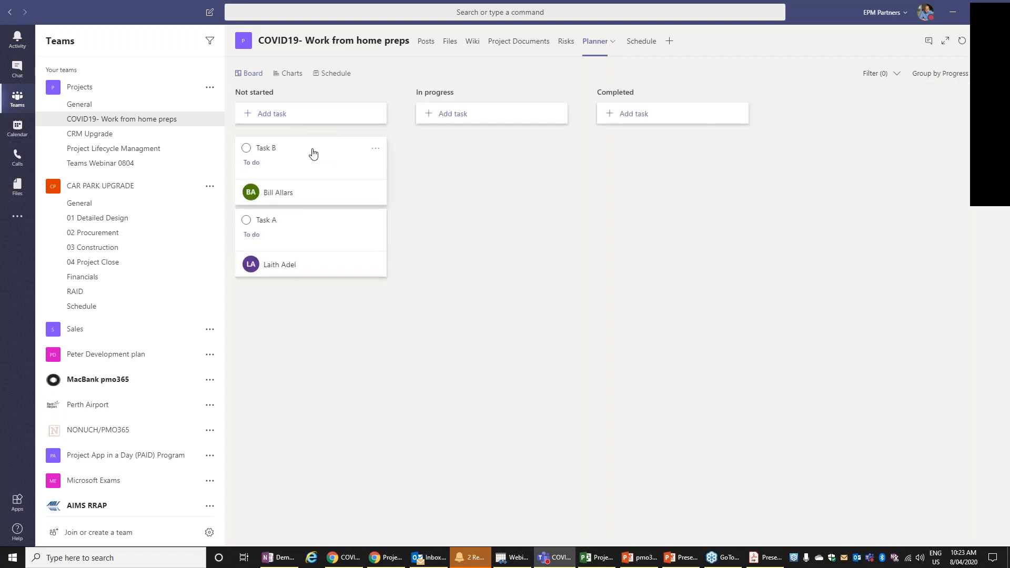
left_click_drag(313, 153, 442, 158)
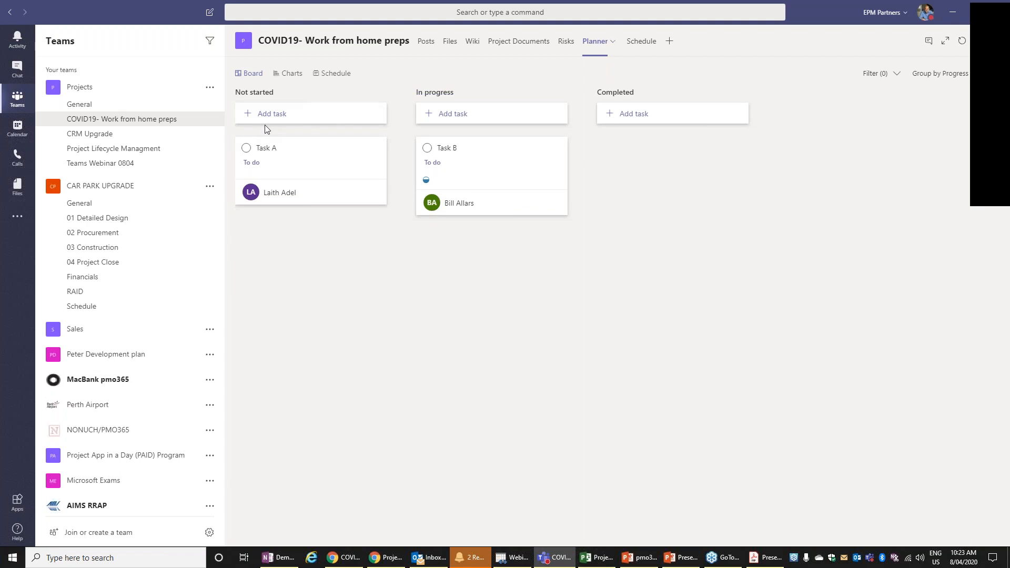
- Add a task named "TAsk ABC" under Not started in the Planner board, assigned to the same person as Task B
left_click(268, 120)
type("TAsk ABC")
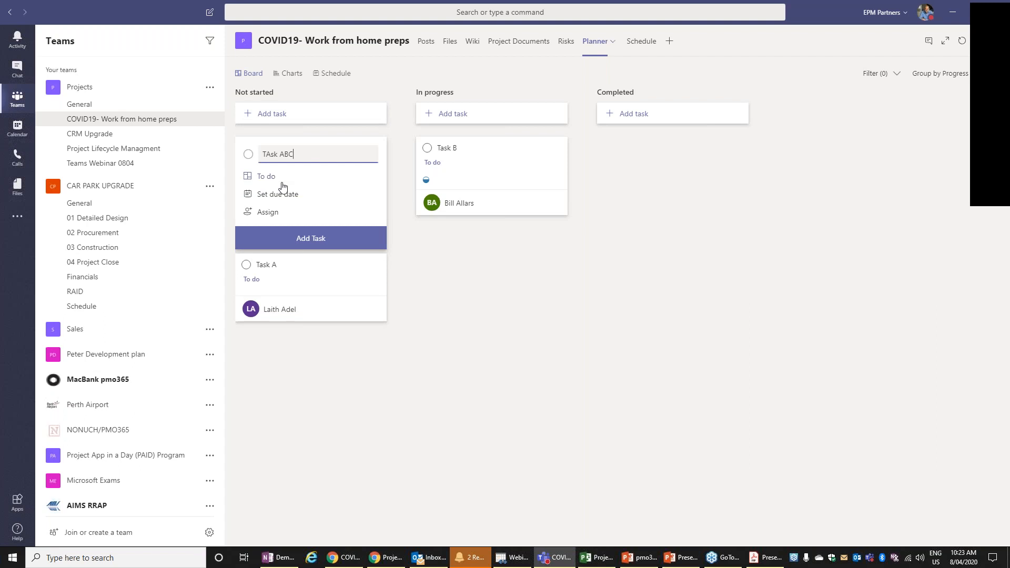
left_click(276, 212)
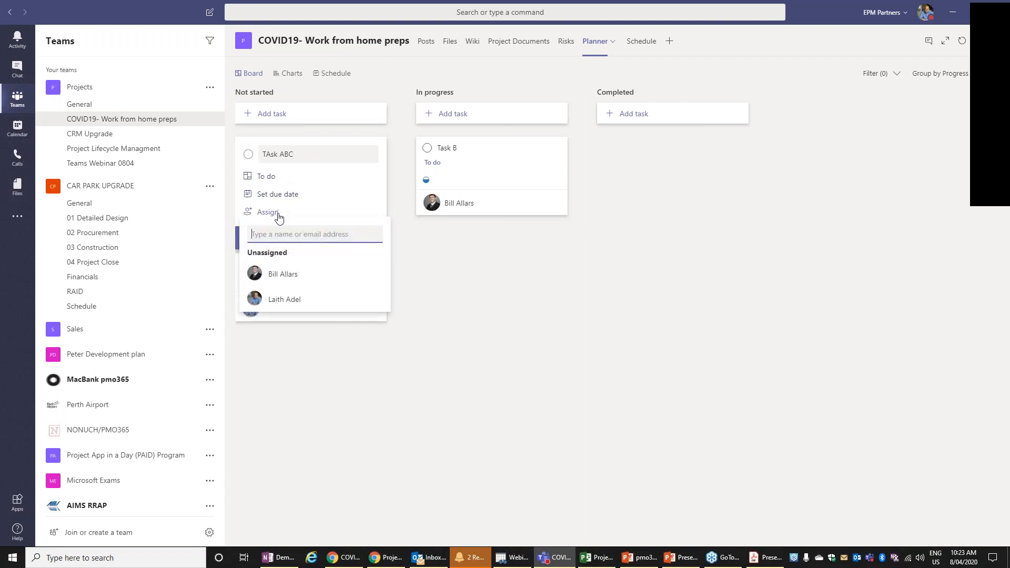
left_click(306, 276)
left_click(416, 275)
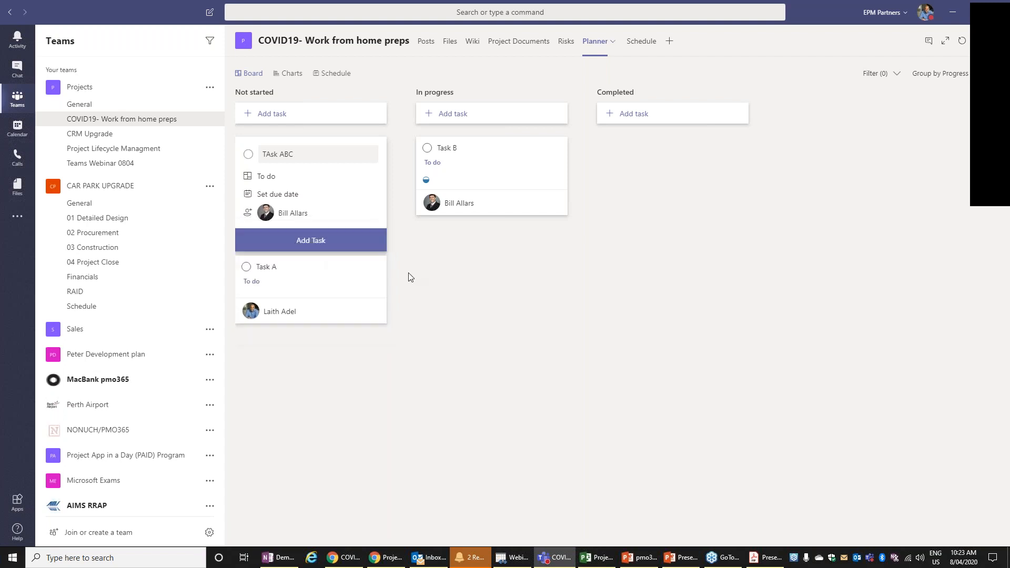
left_click(333, 245)
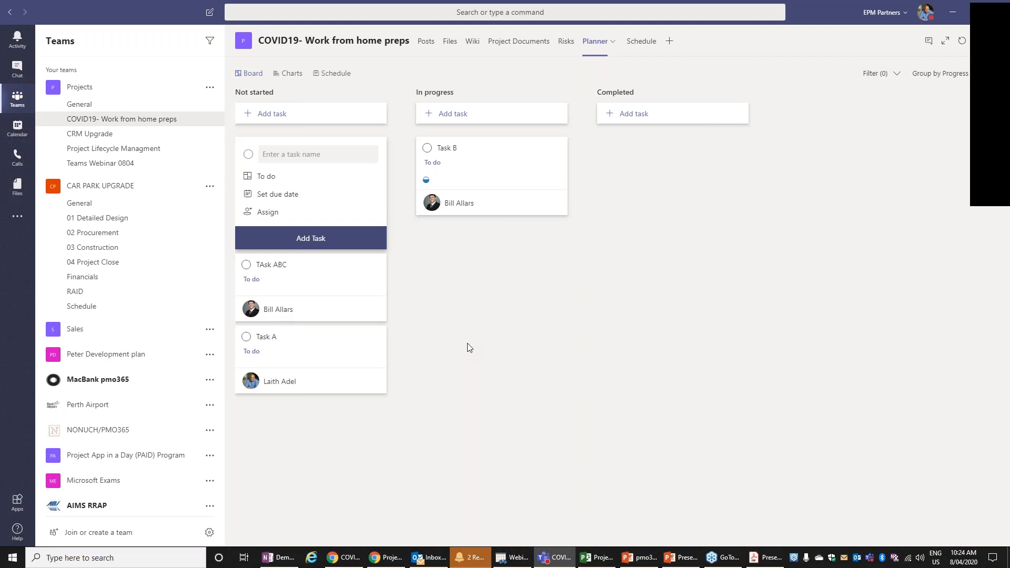
- View the channel's Project Documents, then set up a new Document Library tab using the Showcase site's Portal Comment library
left_click(541, 45)
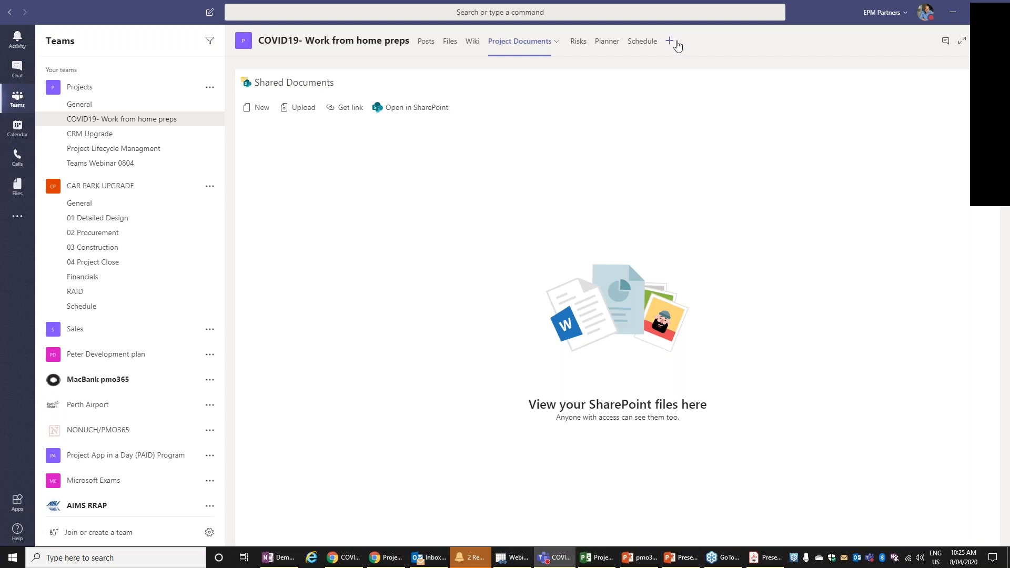
left_click(676, 42)
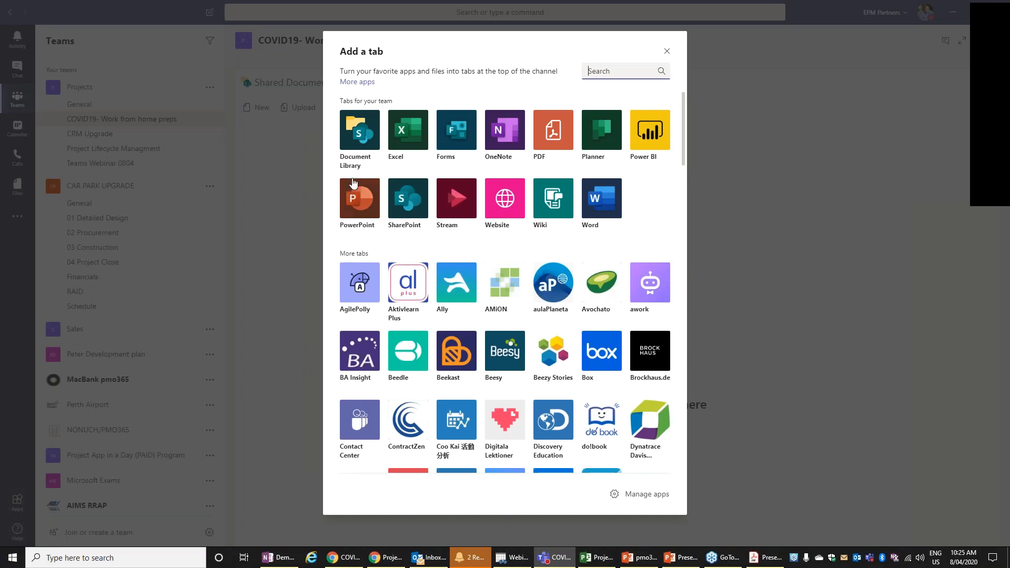
left_click(360, 145)
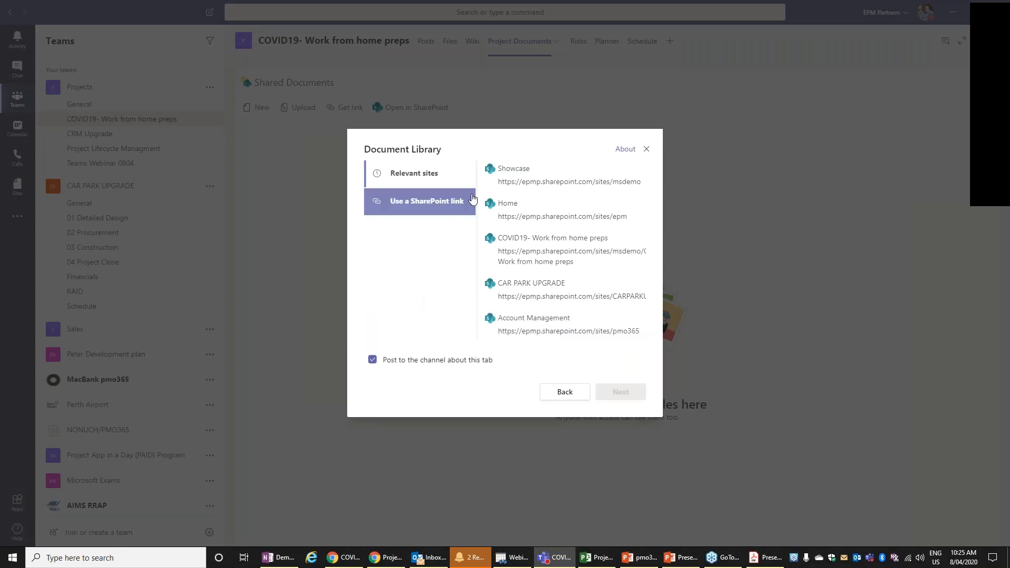
left_click(529, 188)
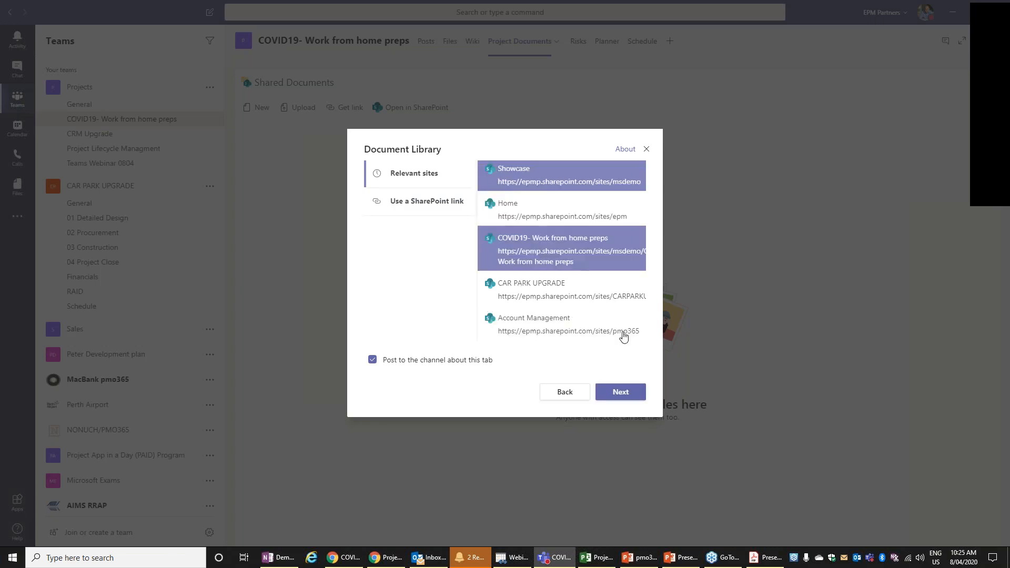
left_click(629, 394)
scroll(564, 372, "down", 3)
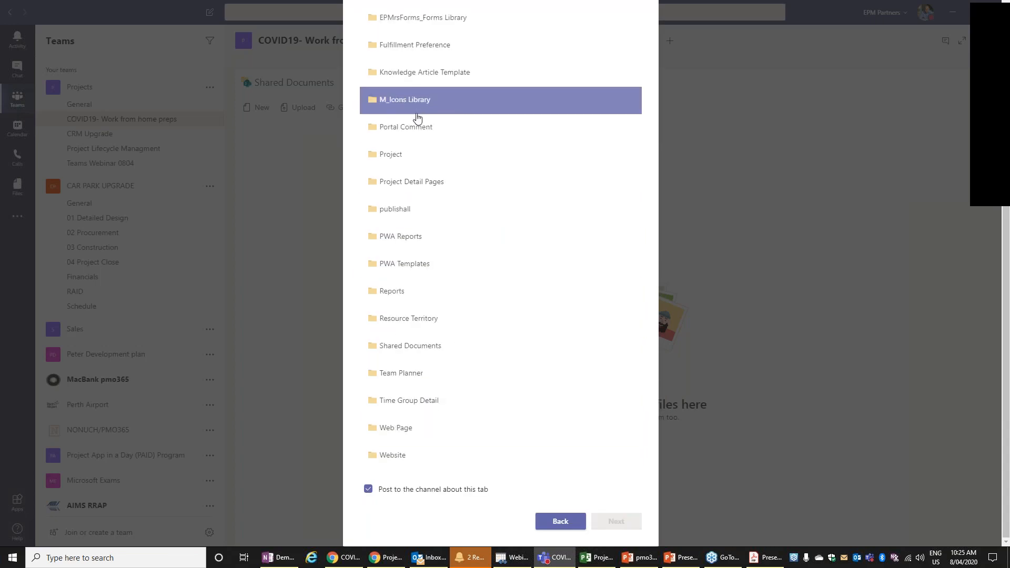
left_click(417, 135)
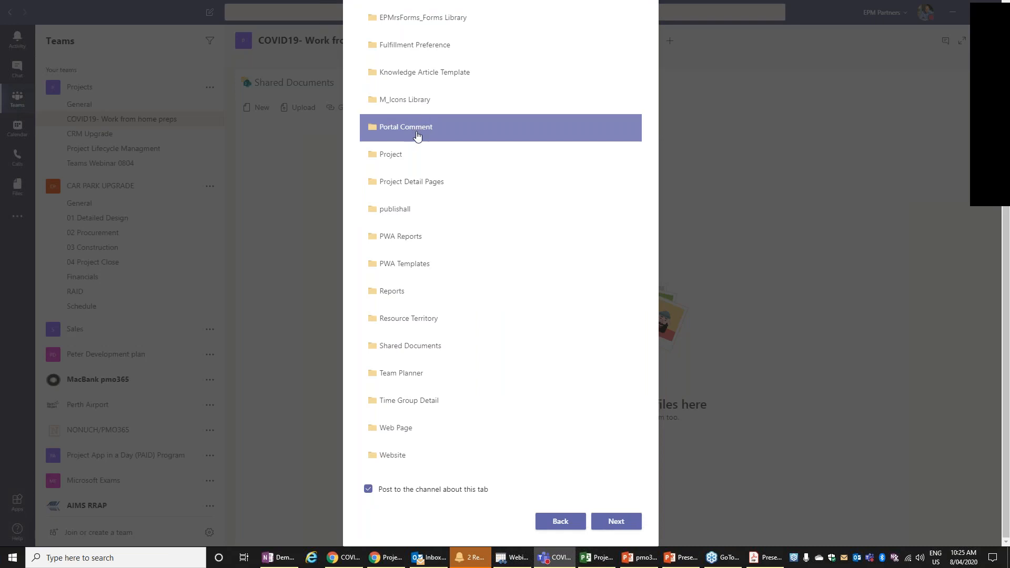
left_click(621, 524)
- Name the new document library tab "Example Demo" and save it to the channel, keeping the channel post enabled
triple_click(389, 240)
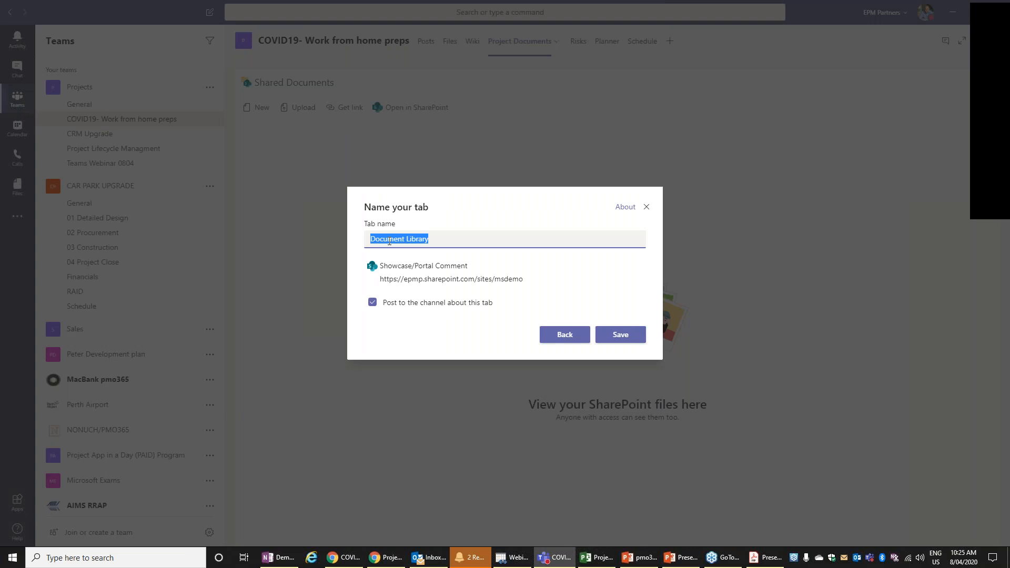
type("Example Demo")
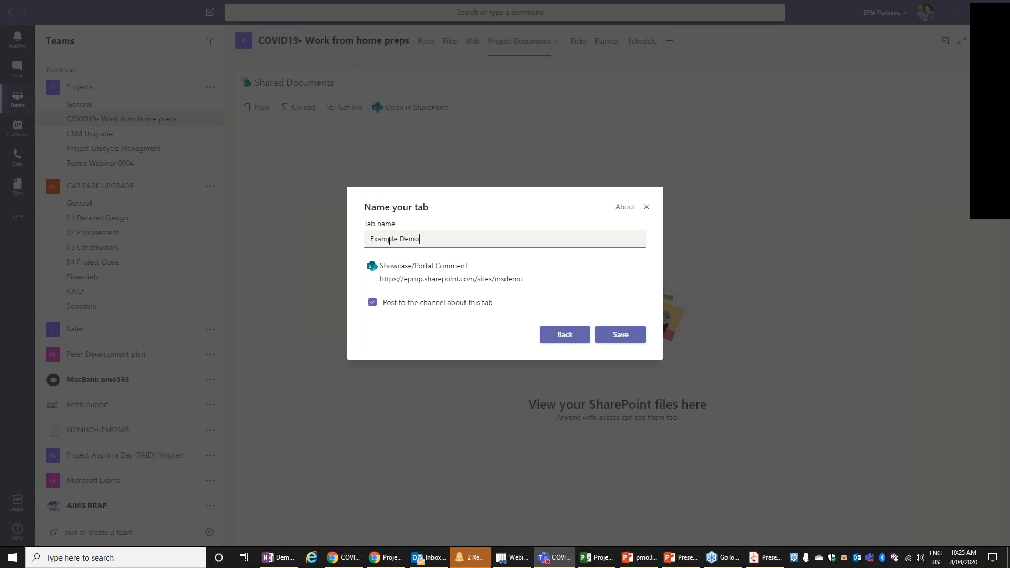
left_click(612, 340)
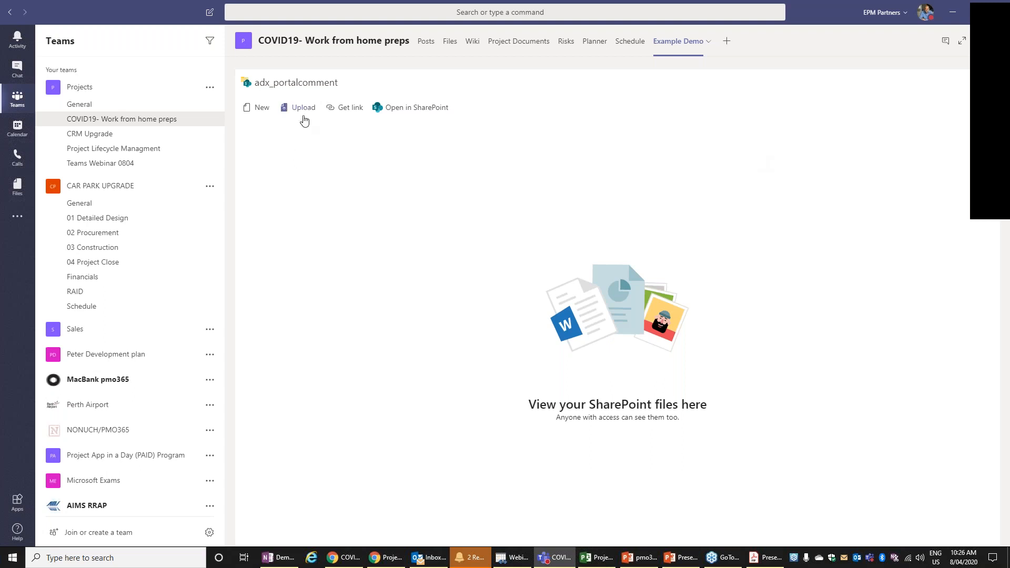
- Upload the pmo365 PDF from the Desktop to the Example Demo document library
left_click(304, 108)
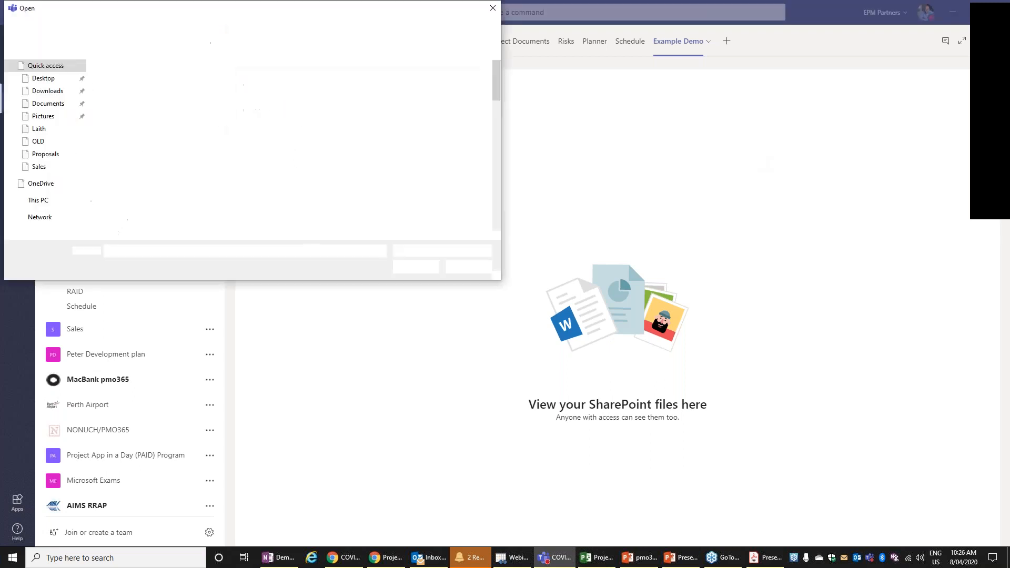
left_click(45, 78)
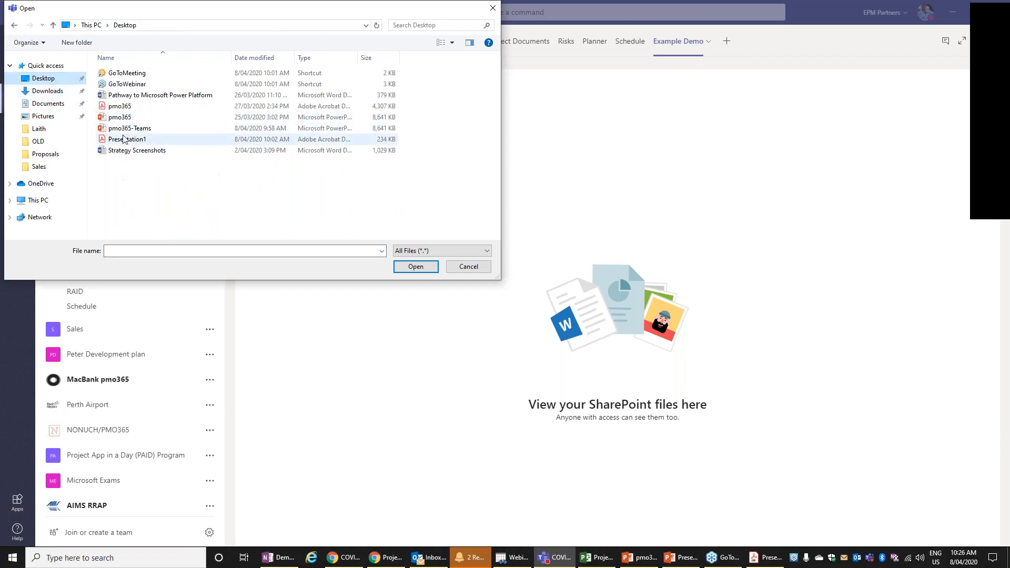
left_click(120, 107)
left_click(415, 266)
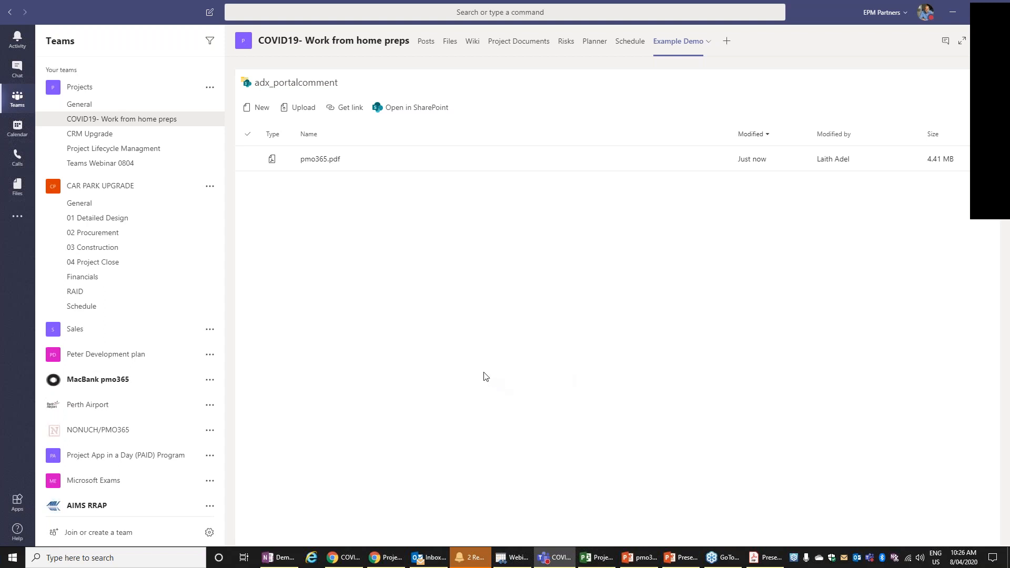
- Add a risk titled "New Risk" to the channel's Risks list and save it
left_click(568, 43)
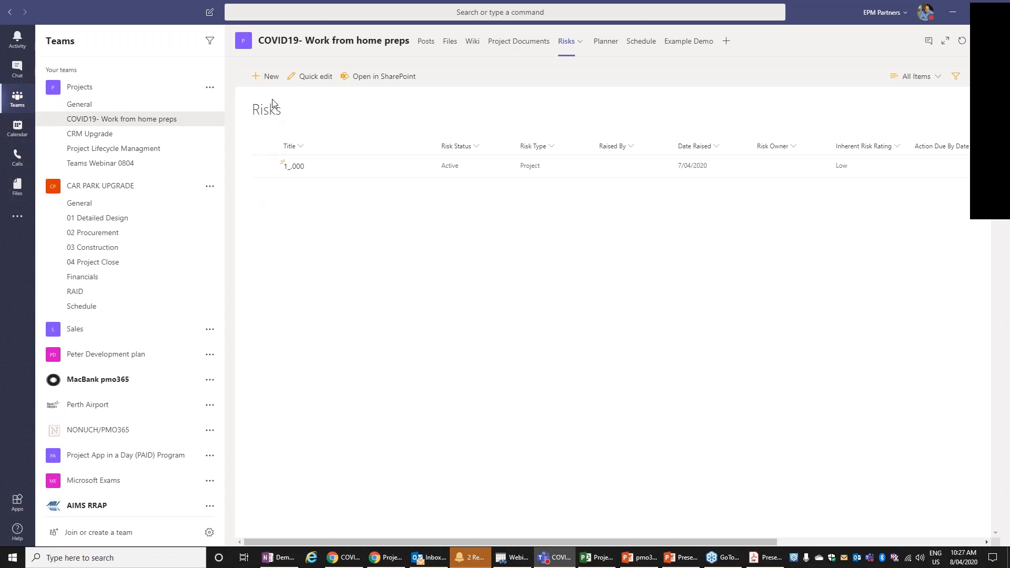
left_click(278, 77)
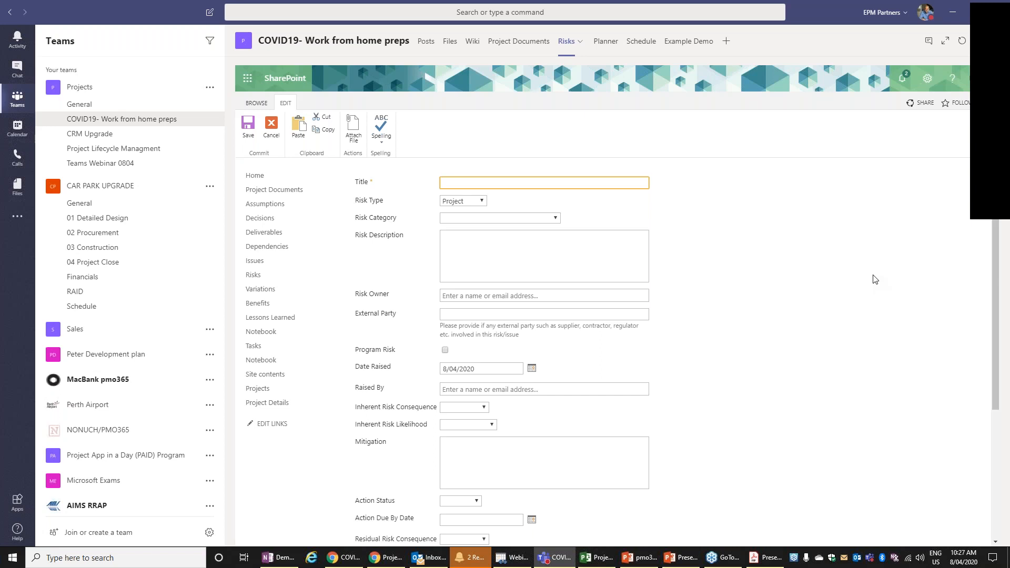
type("New Rish")
key("BackSpace")
type("k")
left_click(248, 138)
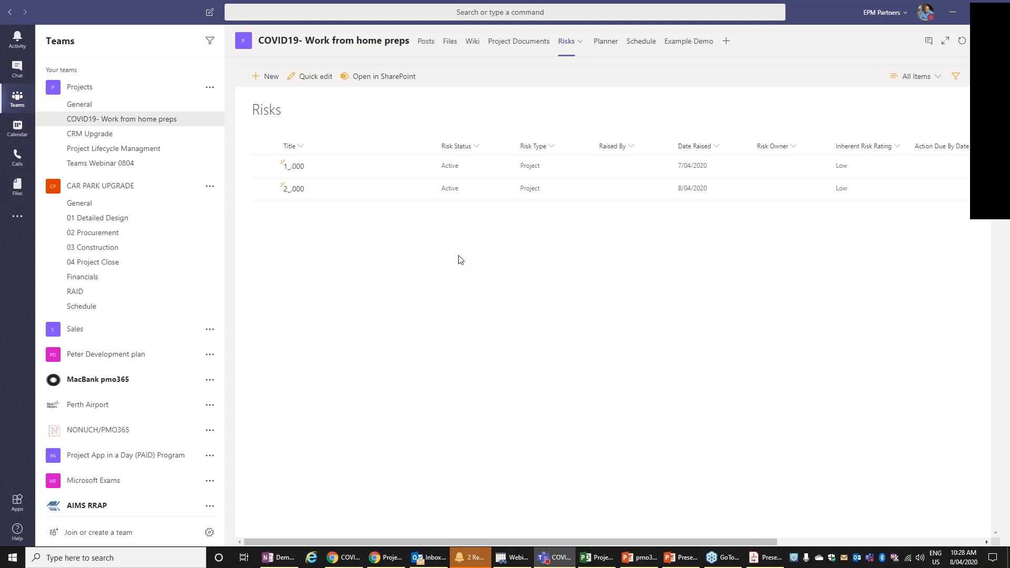
- Add a PowerApps tab to the channel using the existing Cost Estimation app, keeping the channel post enabled
left_click(729, 43)
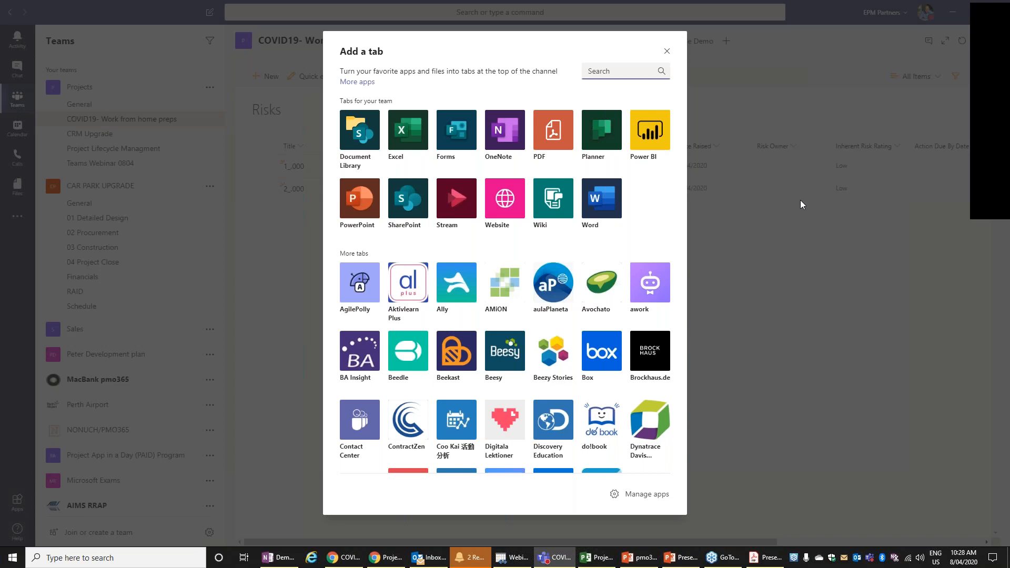
type("power")
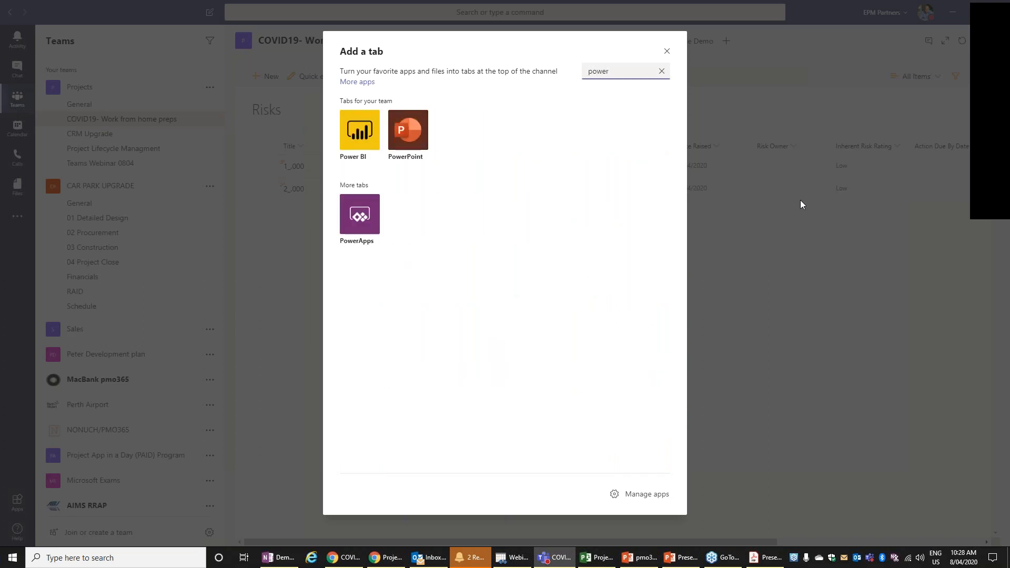
left_click(356, 231)
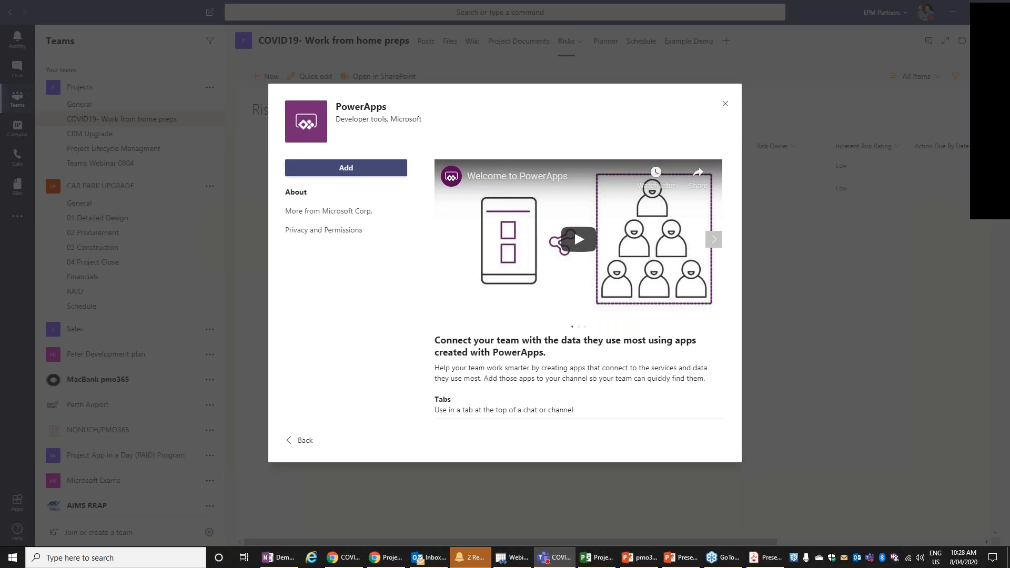
left_click(345, 168)
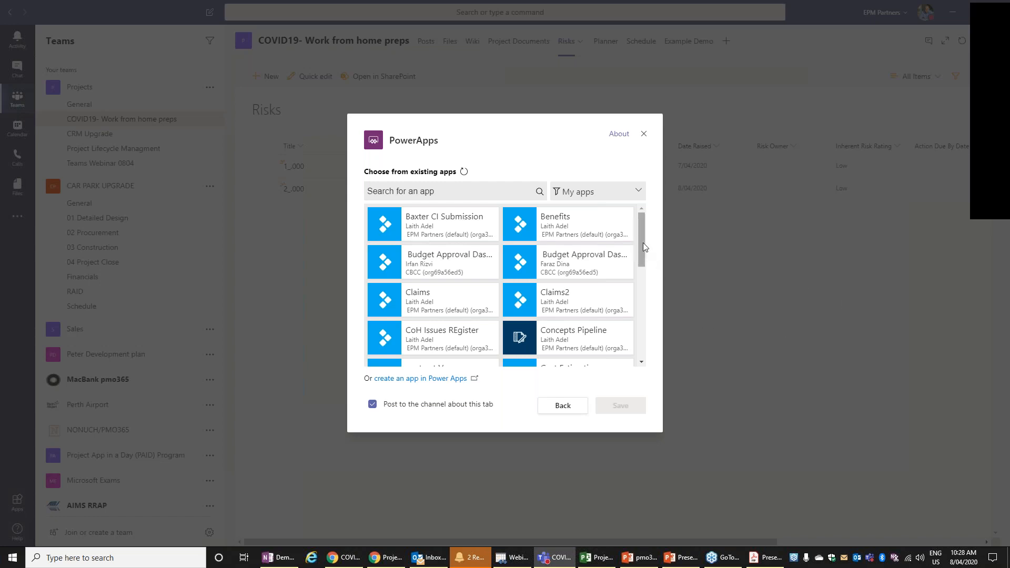
left_click_drag(644, 247, 645, 254)
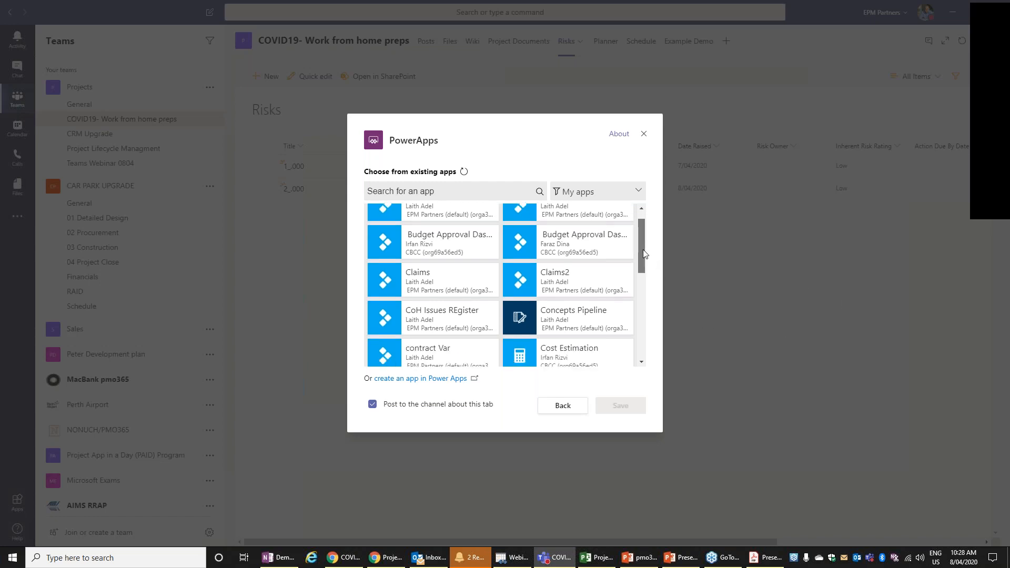
scroll(556, 348, "down", 1)
left_click(530, 328)
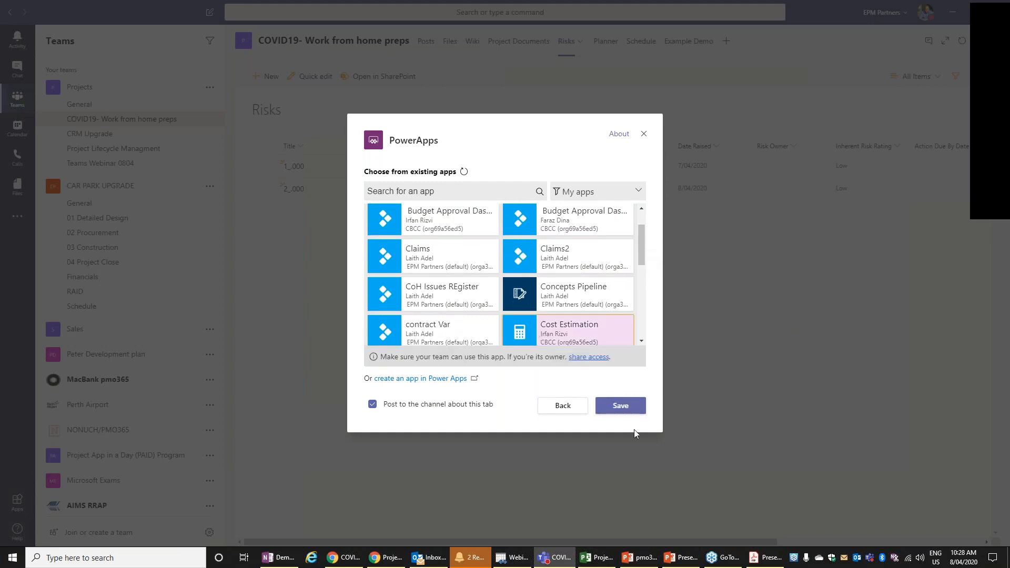
left_click(628, 407)
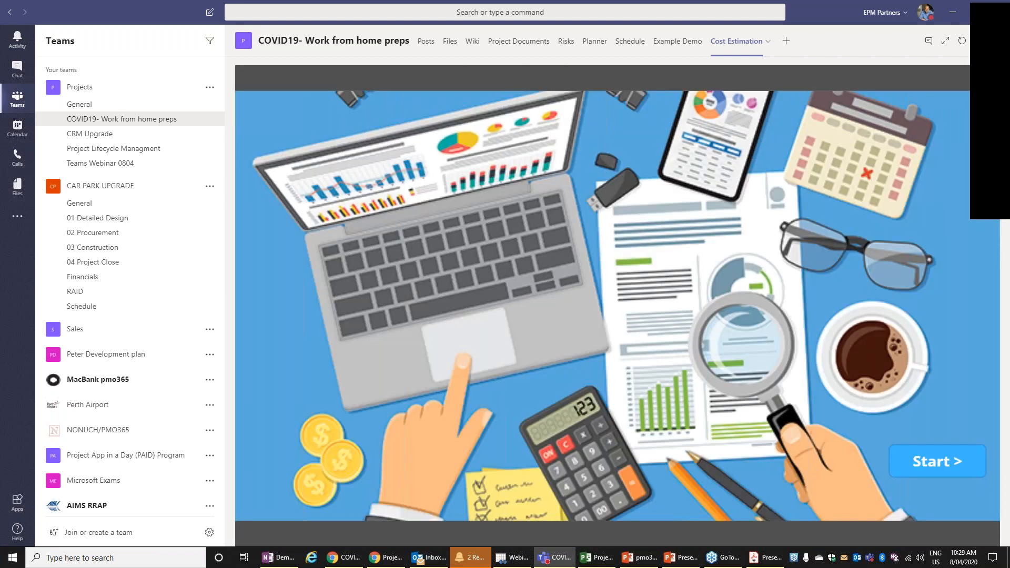
- Start the Cost Estimation app and open a new estimation form for the CSV Demo 001 project
left_click(935, 458)
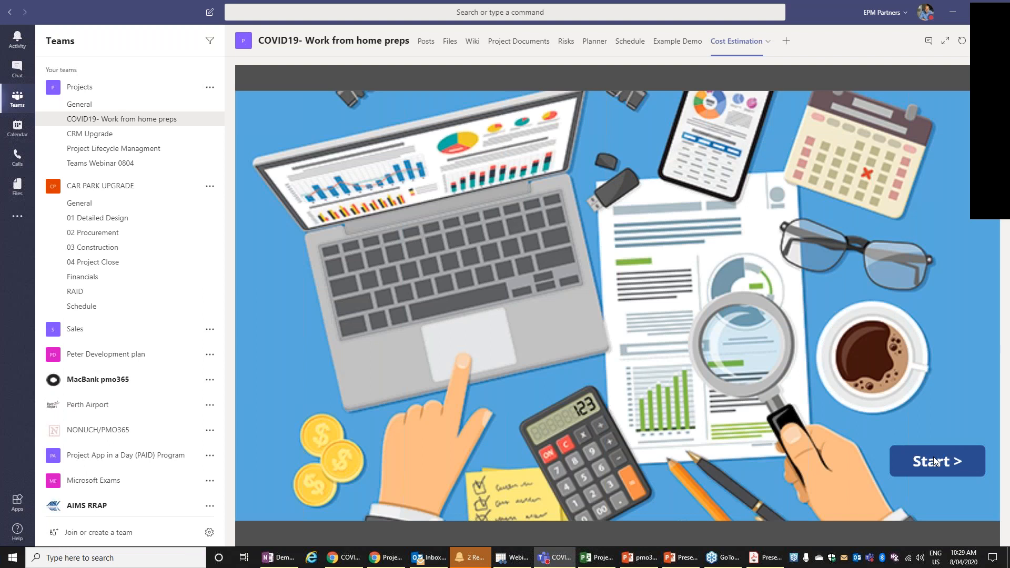
left_click(934, 458)
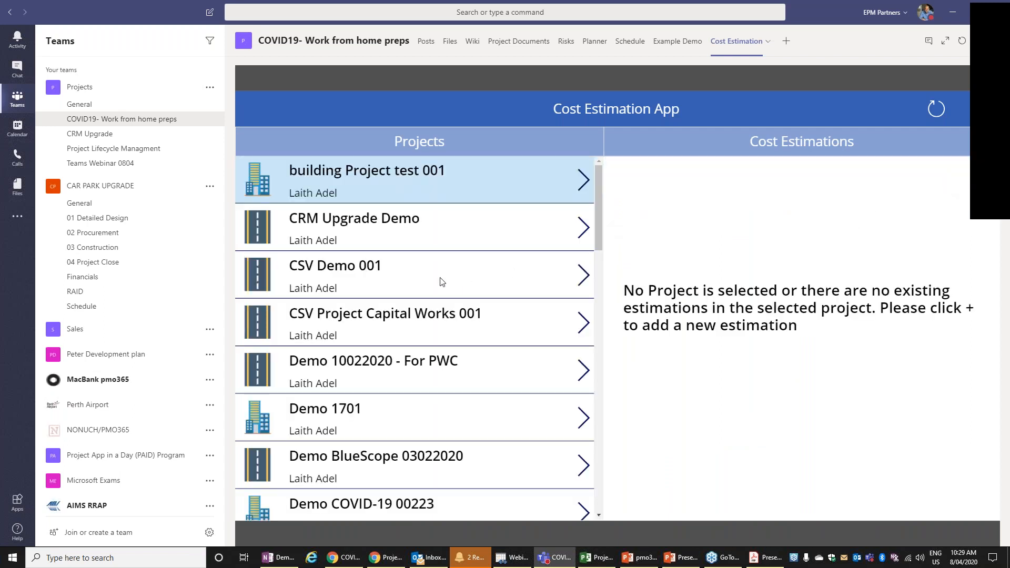
left_click(424, 272)
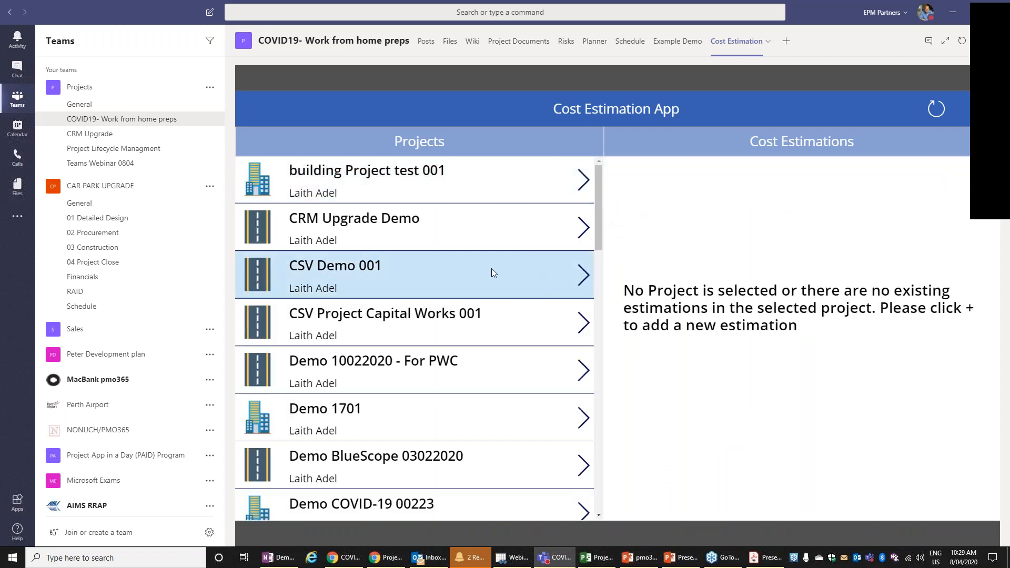
left_click(976, 118)
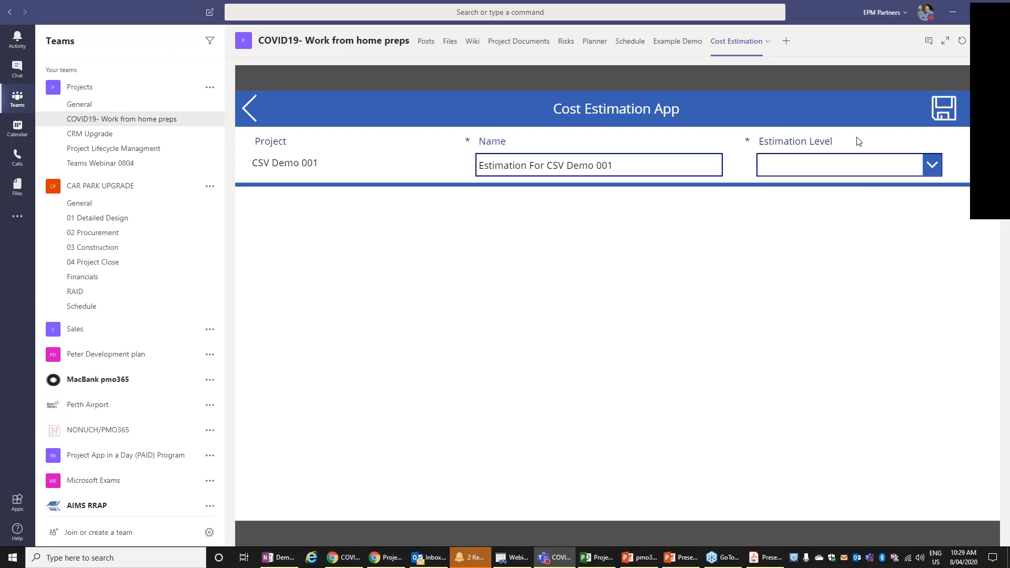
- Add a Power BI tab showing the BCC report from My workspace, and open the report's Timelines page
left_click(786, 40)
left_click(660, 144)
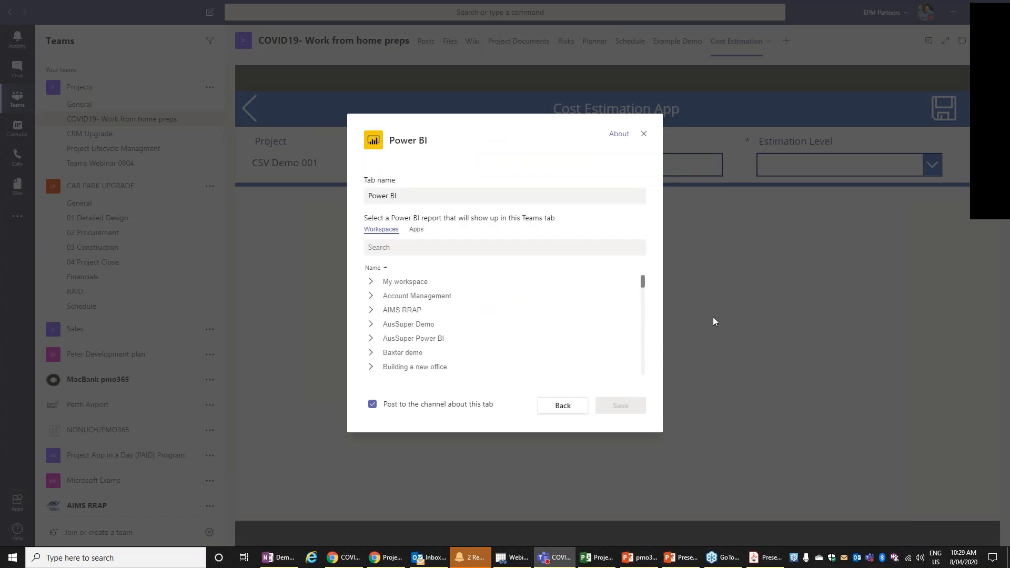
left_click(371, 284)
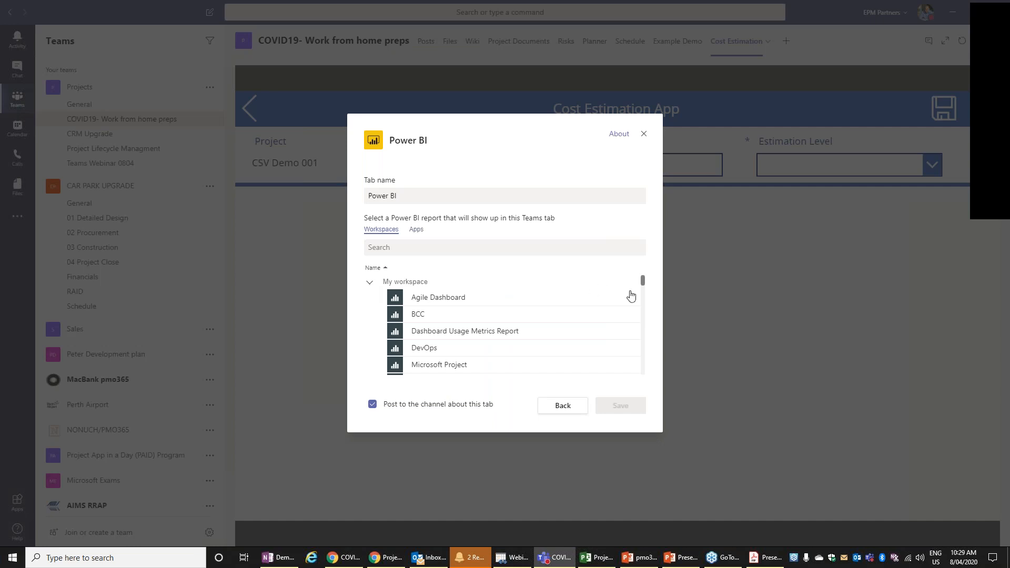
scroll(639, 289, "down", 3)
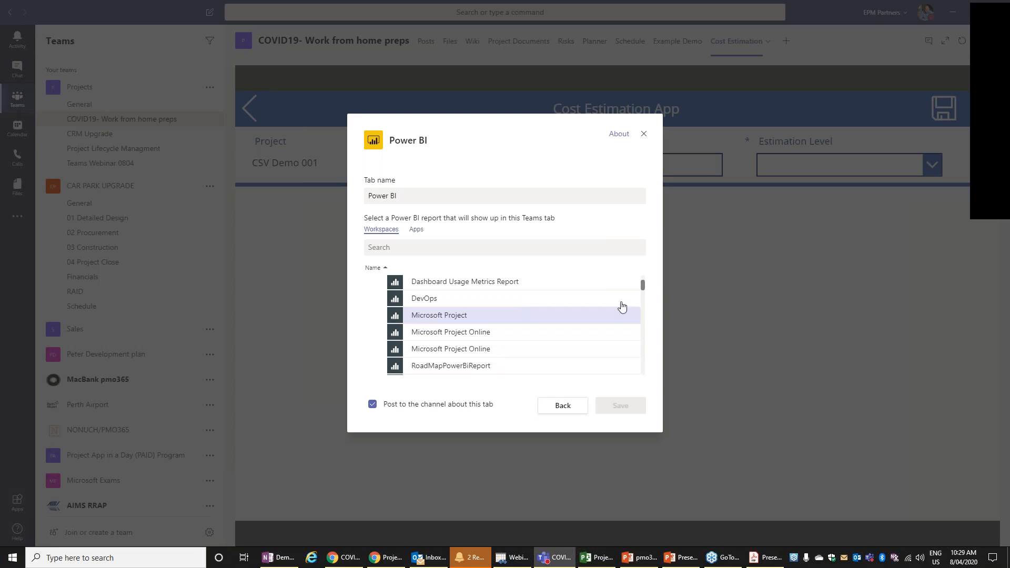
scroll(646, 285, "up", 1)
left_click(461, 285)
left_click(621, 406)
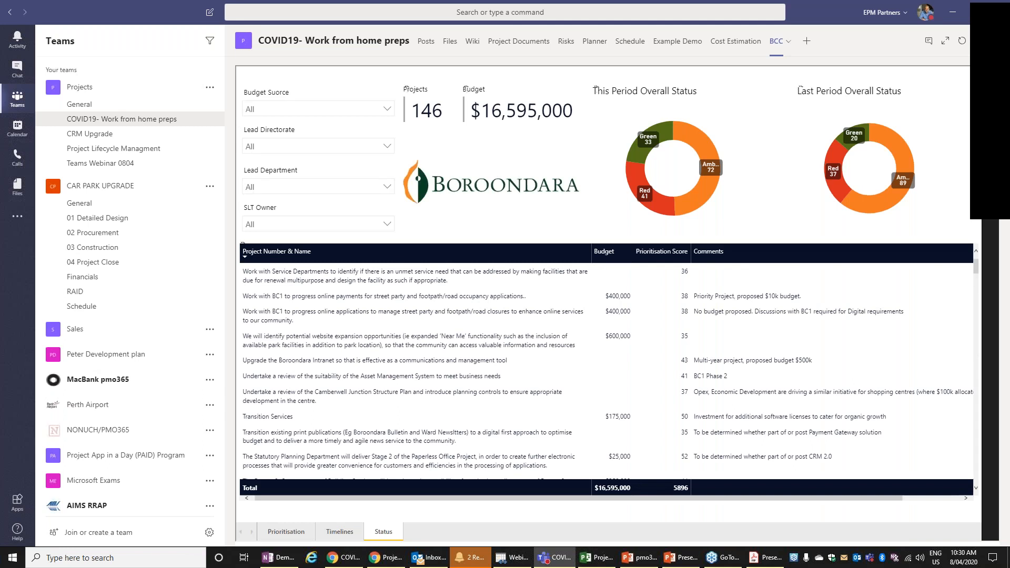
left_click(339, 532)
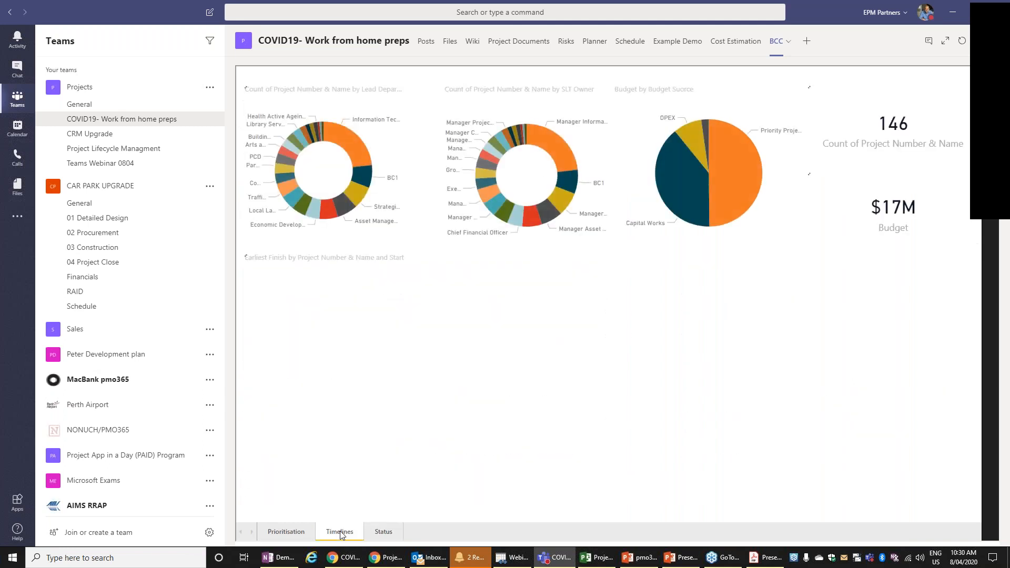